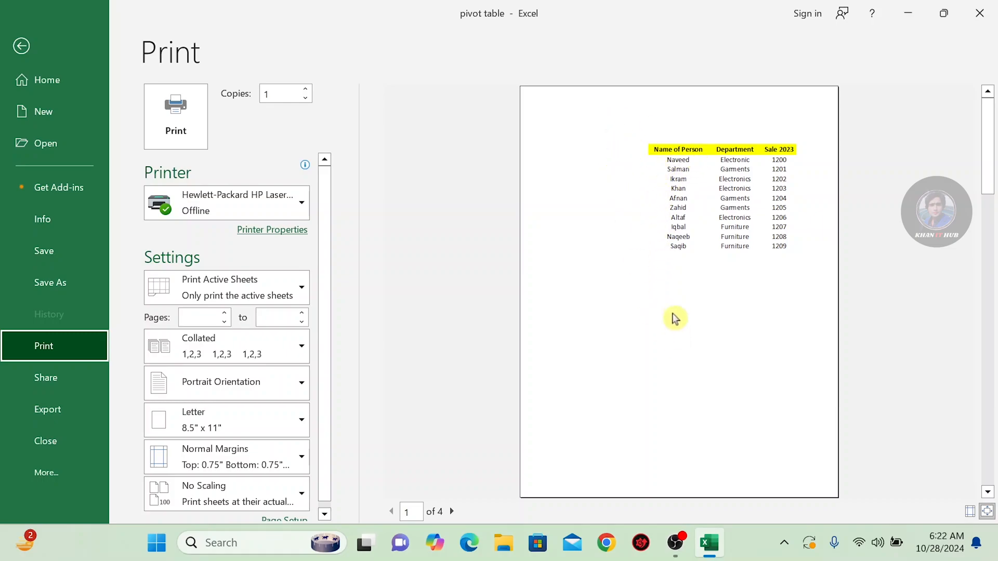
Leave the print preview and convert the range E5:H15 into a table with headers
{"action": "left_click", "coordinate": [20, 49]}
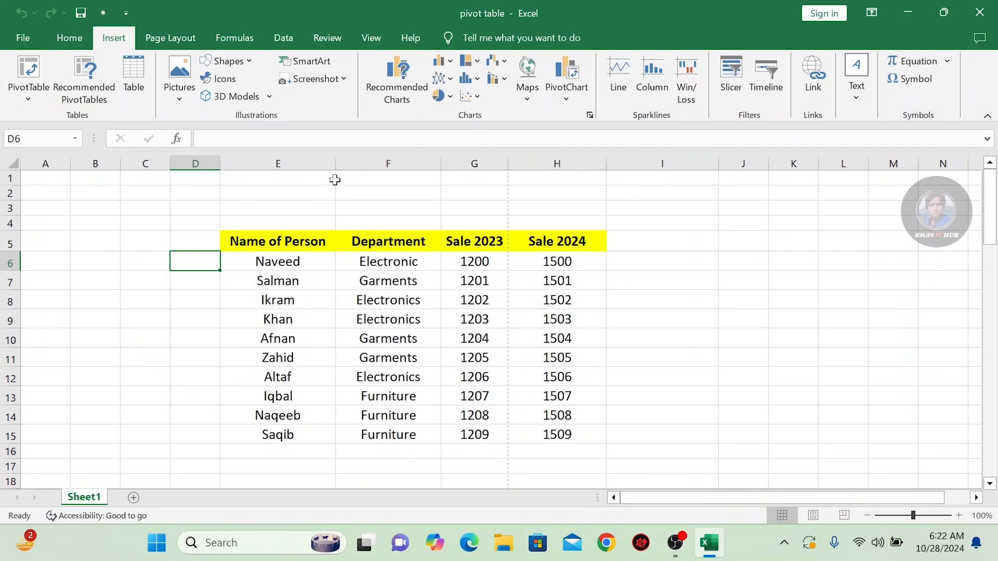
{"action": "left_click", "coordinate": [302, 259]}
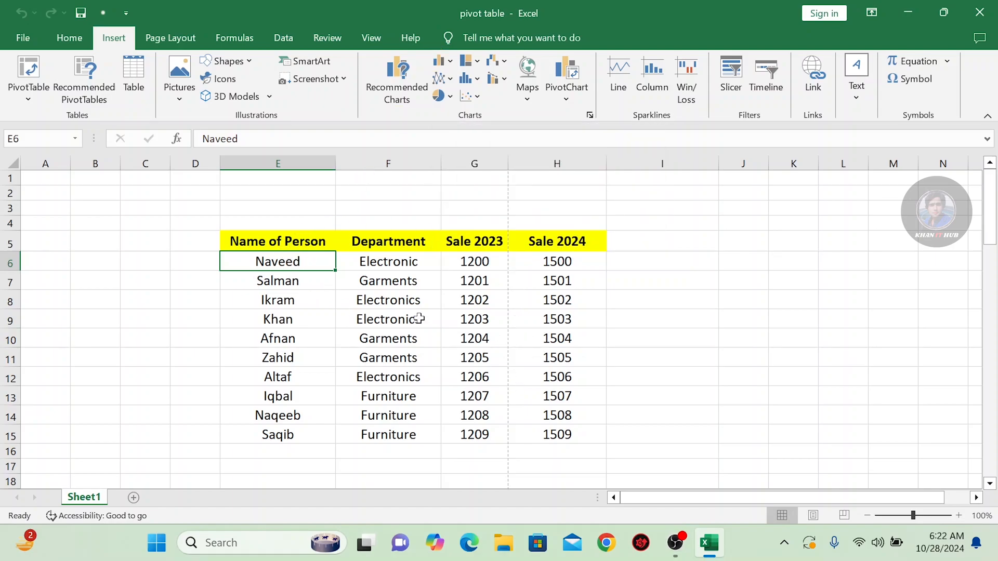
{"action": "left_click_drag", "start_coordinate": [258, 238], "coordinate": [580, 433]}
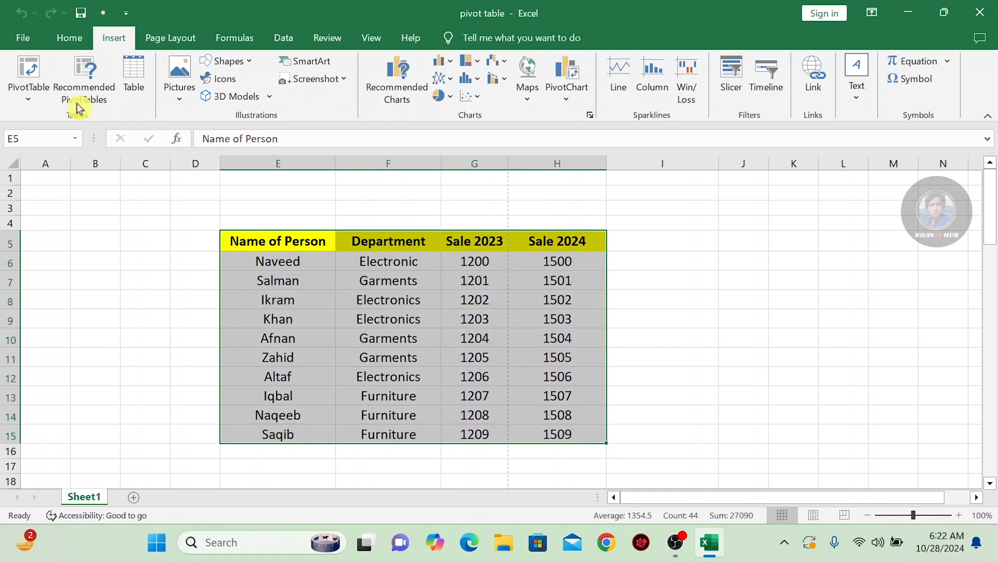
{"action": "left_click", "coordinate": [134, 83]}
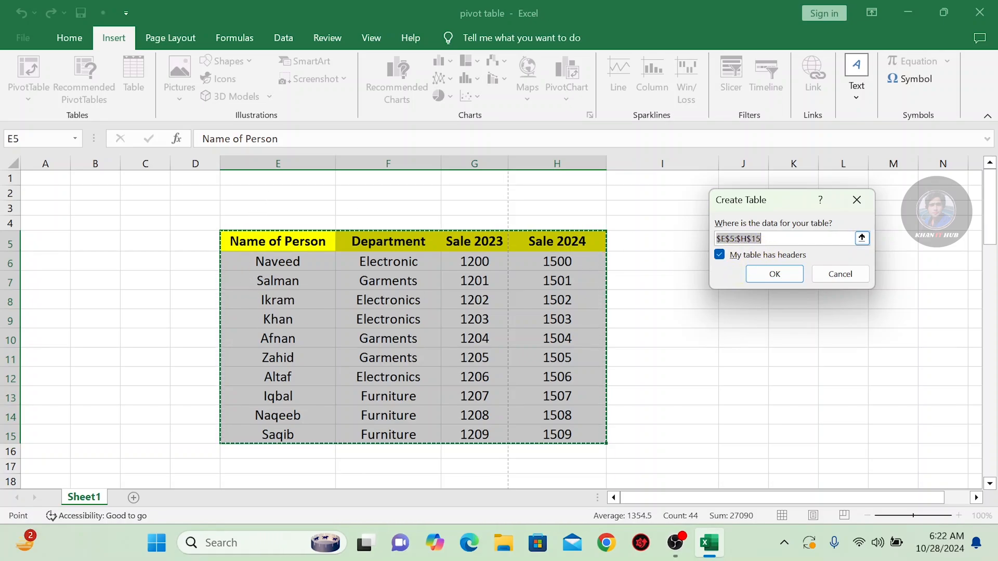
{"action": "left_click", "coordinate": [775, 274]}
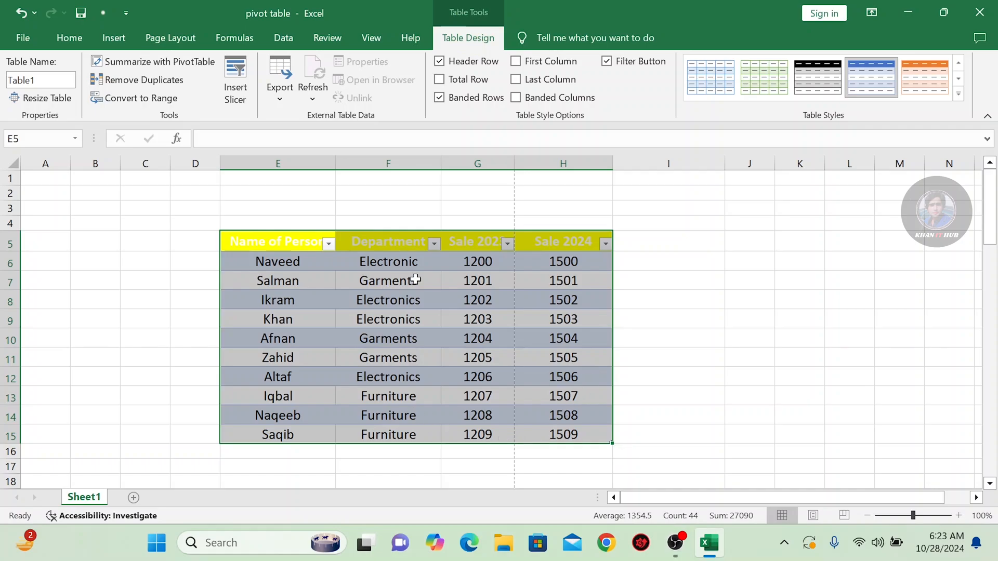
{"action": "left_click", "coordinate": [762, 277]}
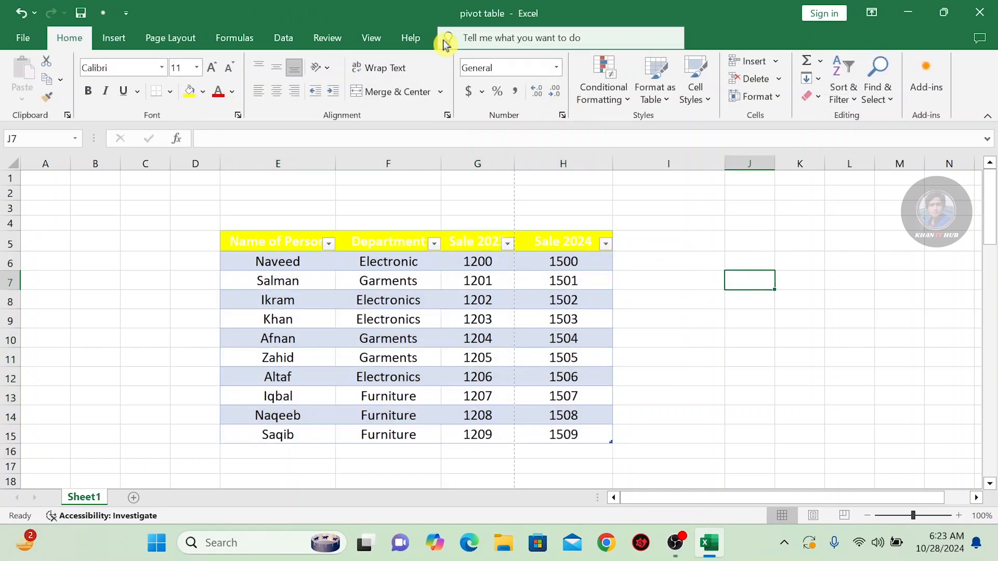
Check how the new table looks in the print preview and return to the worksheet
{"action": "left_click", "coordinate": [282, 256]}
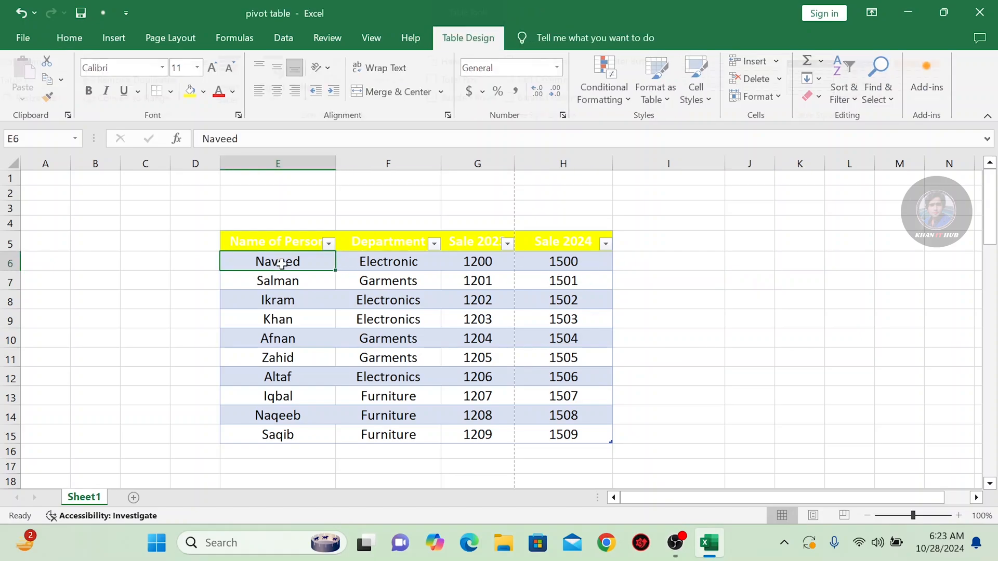
{"action": "left_click", "coordinate": [439, 39]}
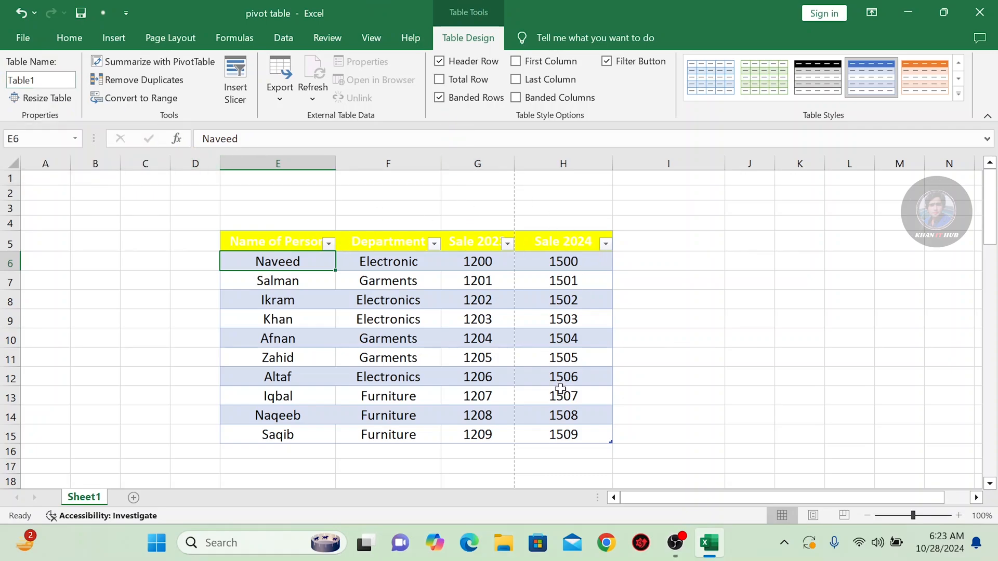
{"action": "left_click", "coordinate": [29, 37]}
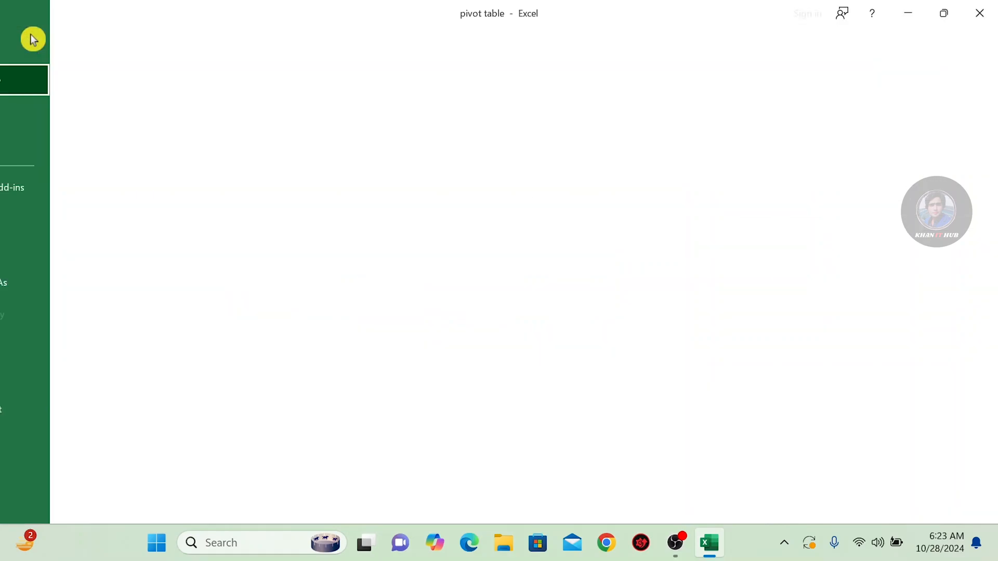
{"action": "left_click", "coordinate": [51, 350]}
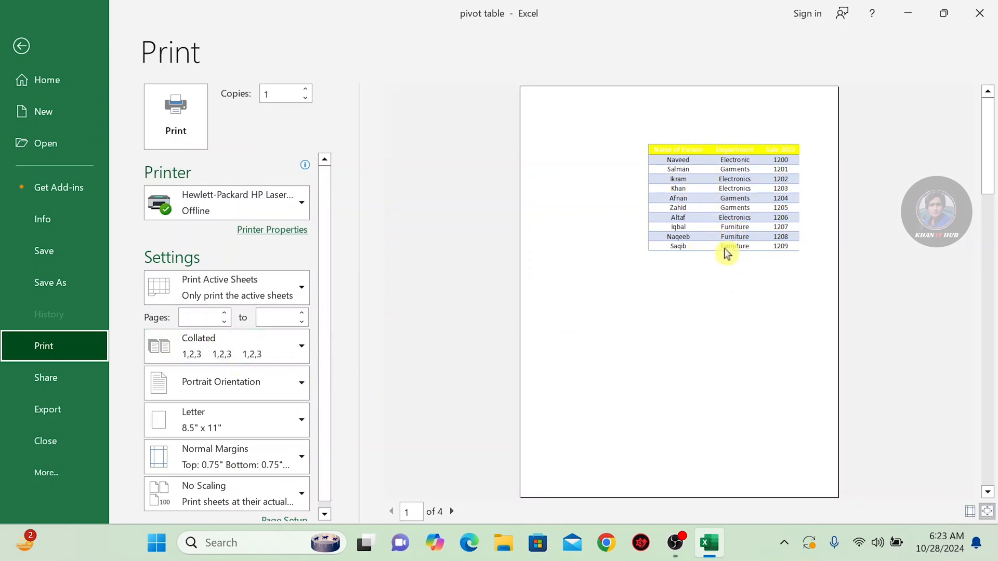
{"action": "left_click", "coordinate": [26, 48]}
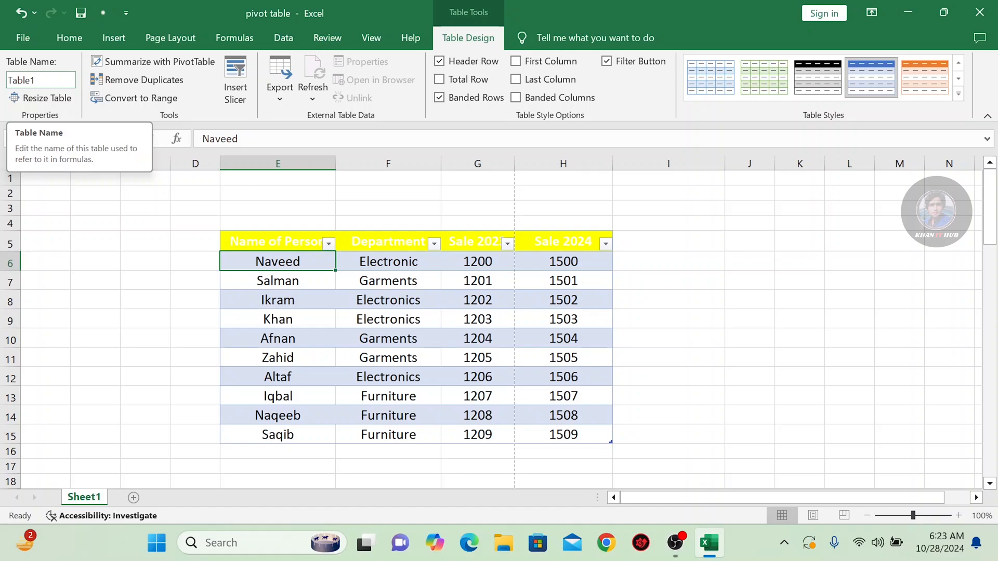
Rename the table as khan
{"action": "left_click", "coordinate": [44, 80]}
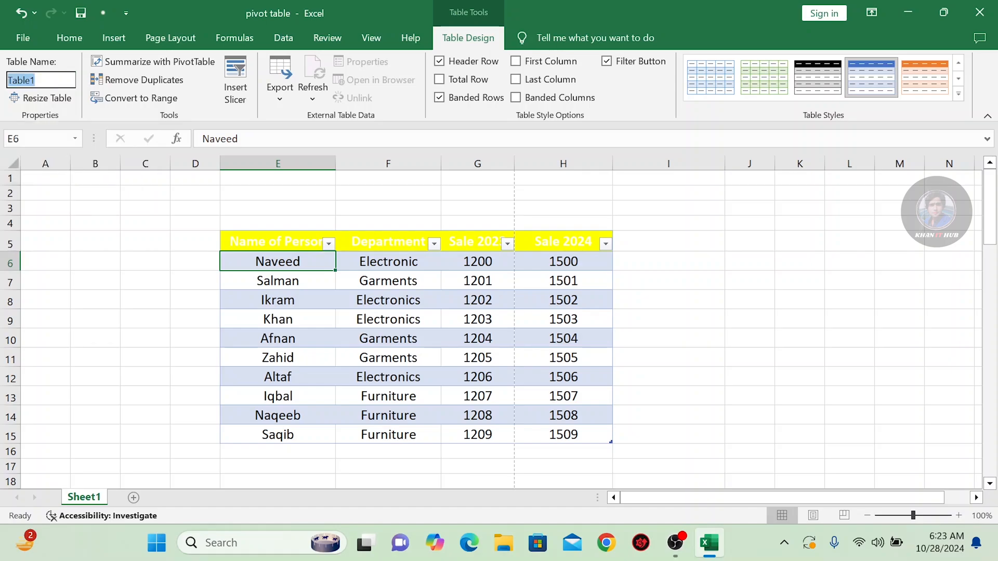
{"action": "key", "text": "BackSpace"}
{"action": "left_click", "coordinate": [59, 193]}
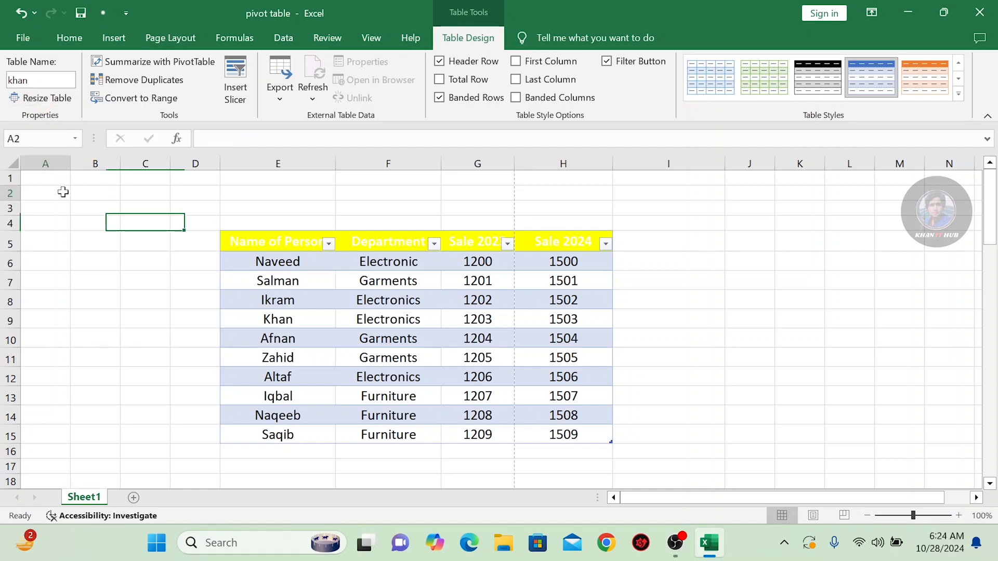
{"action": "left_click", "coordinate": [315, 330]}
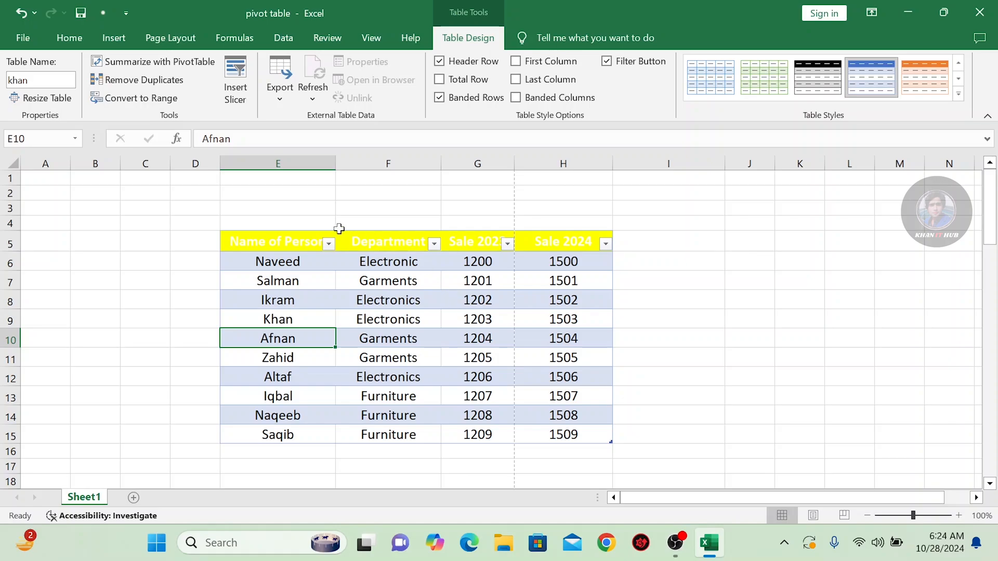
Start a SUM formula in cell I8 that references the table khan, and discard the entry
{"action": "left_click", "coordinate": [698, 302]}
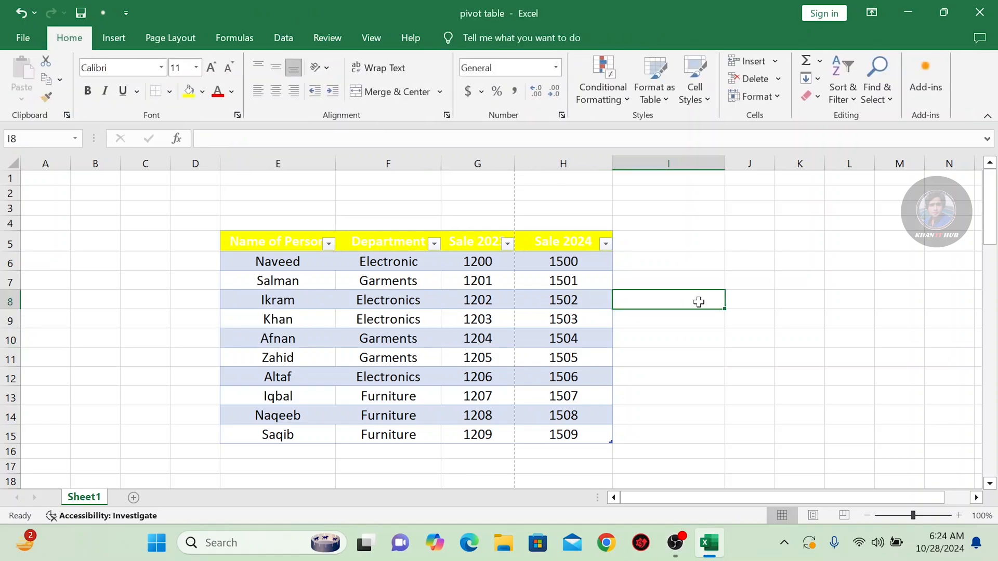
{"action": "type", "text": "=sum"}
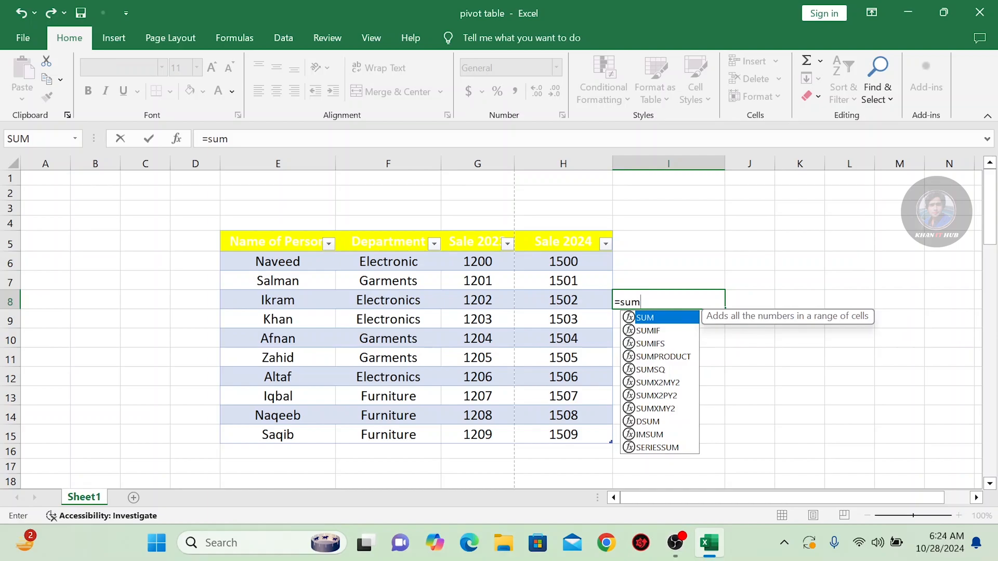
{"action": "double_click", "coordinate": [650, 317]}
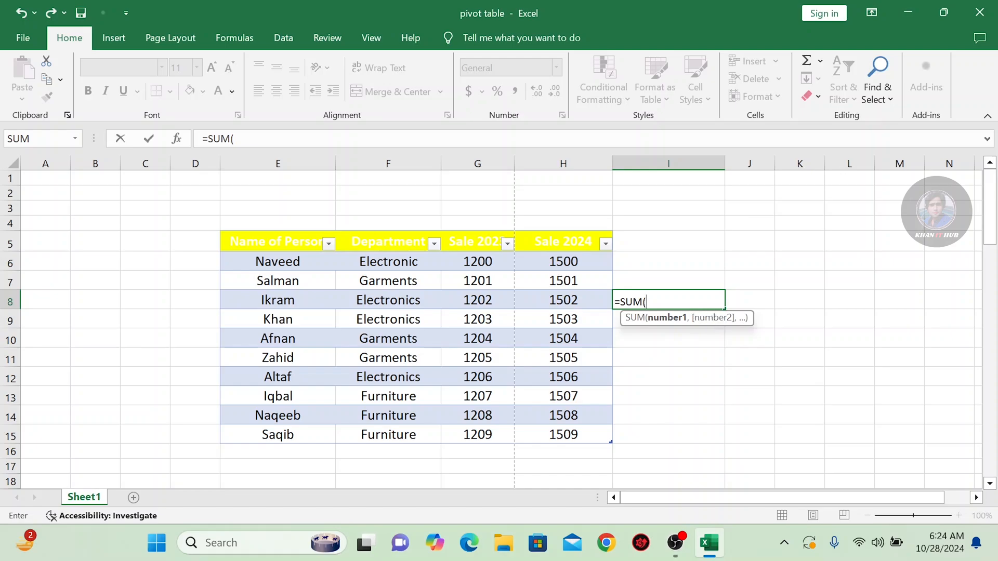
{"action": "type", "text": "k"}
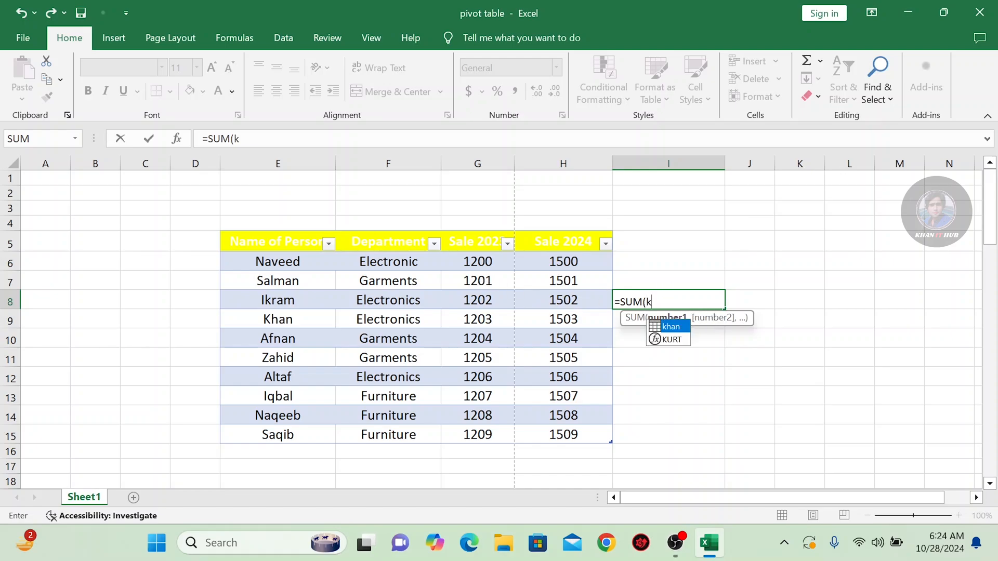
{"action": "type", "text": "han"}
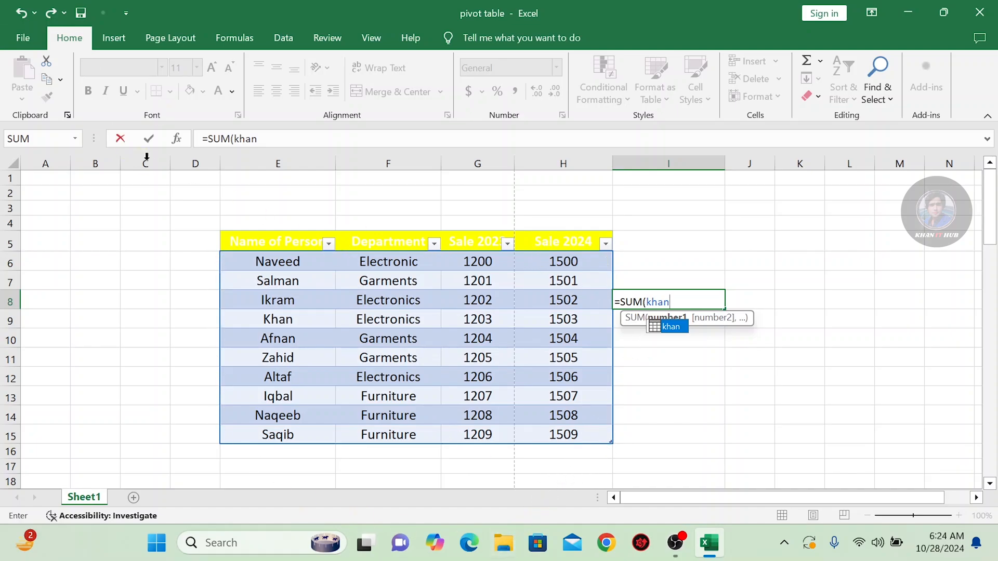
{"action": "key", "text": "BackSpace"}
{"action": "key", "text": "BackSpace"}
{"action": "key", "text": "BackSpace"}
{"action": "key", "text": "BackSpace"}
{"action": "key", "text": "BackSpace"}
{"action": "key", "text": "BackSpace"}
{"action": "key", "text": "BackSpace"}
{"action": "key", "text": "BackSpace"}
{"action": "key", "text": "BackSpace"}
{"action": "key", "text": "BackSpace"}
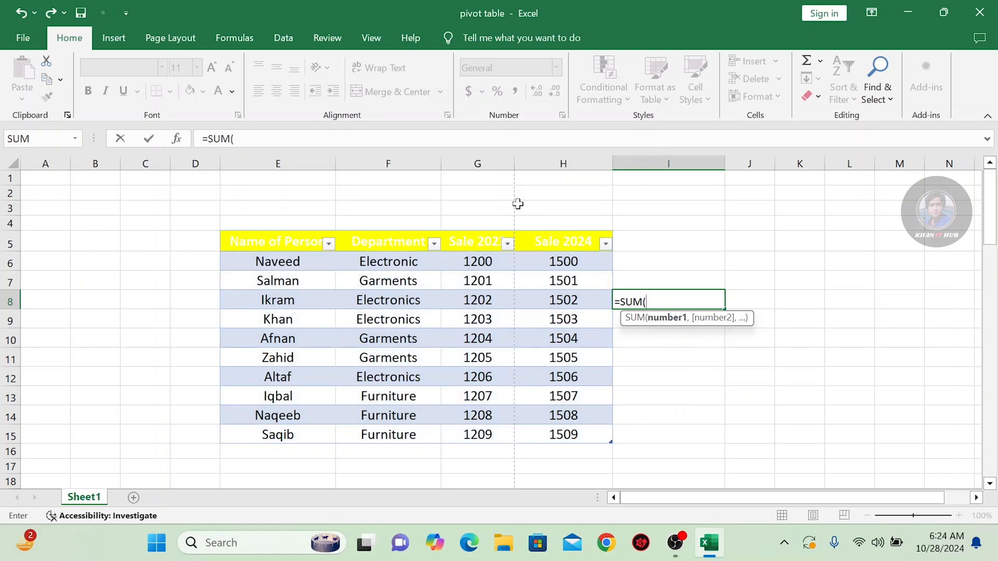
{"action": "key", "text": "Escape"}
{"action": "left_click", "coordinate": [678, 398]}
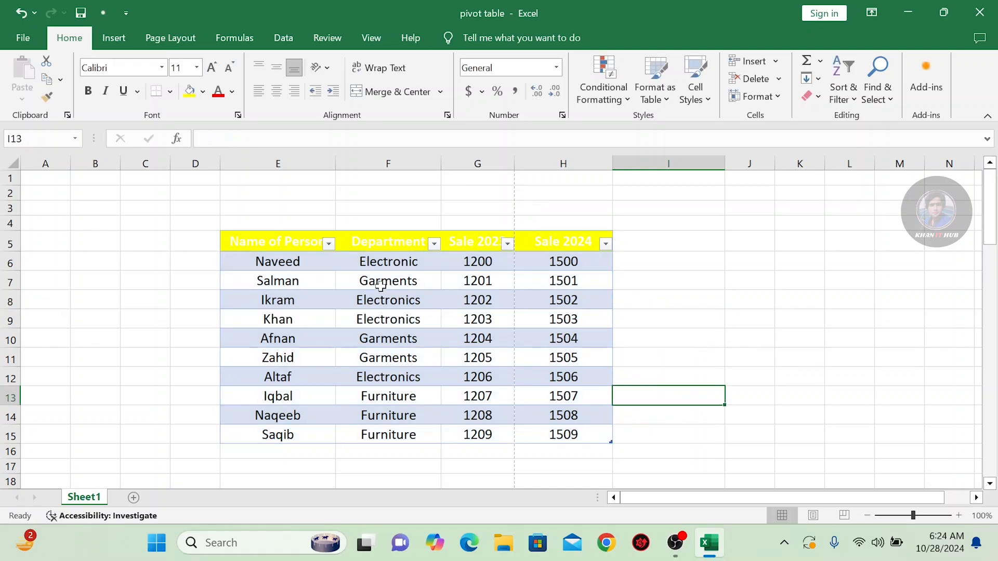
Resize the table's data range to C5:H15 and undo the resize
{"action": "left_click", "coordinate": [283, 278]}
{"action": "left_click", "coordinate": [468, 38]}
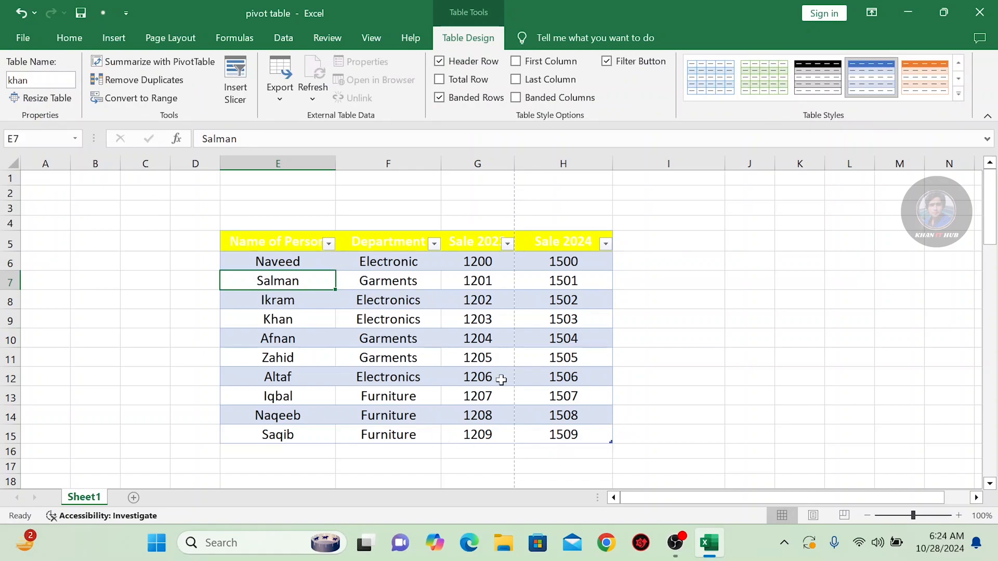
{"action": "left_click", "coordinate": [48, 96]}
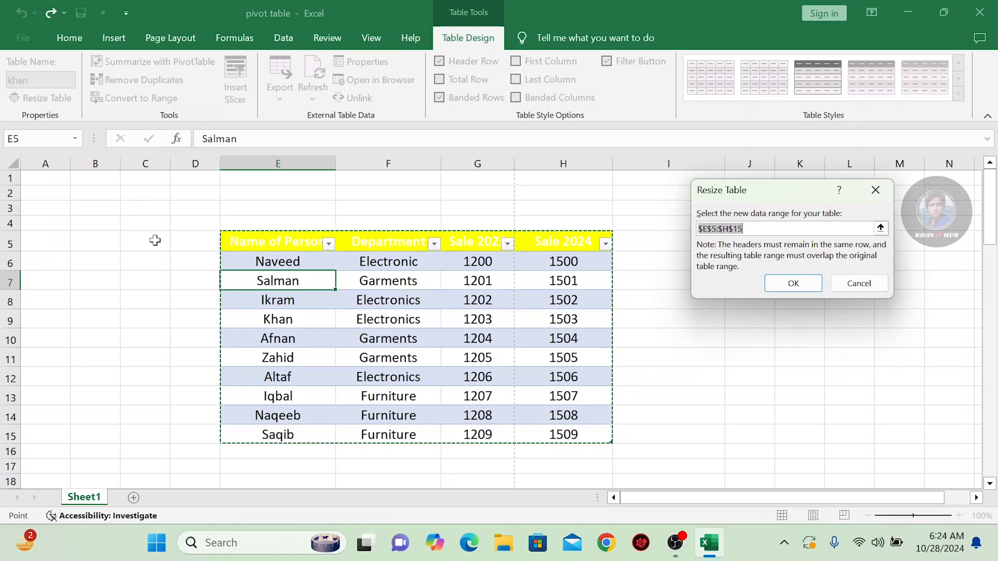
{"action": "left_click_drag", "start_coordinate": [154, 239], "coordinate": [567, 436]}
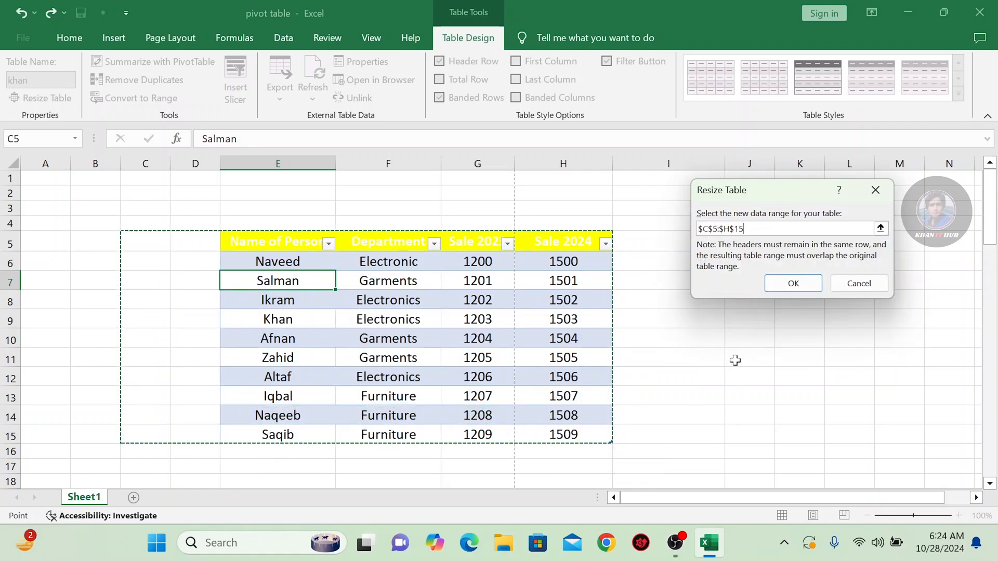
{"action": "left_click", "coordinate": [791, 289]}
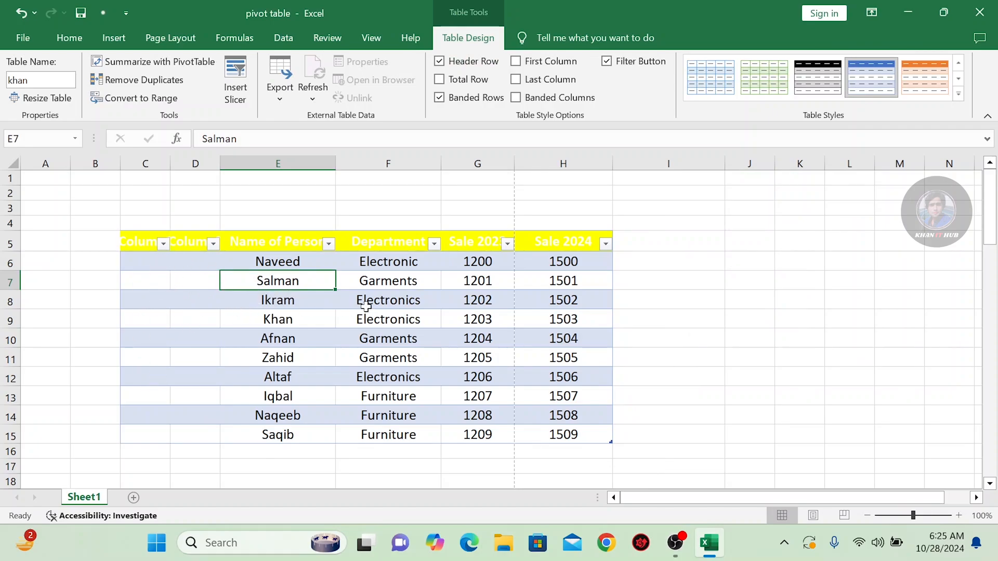
{"action": "key", "text": "ctrl+z"}
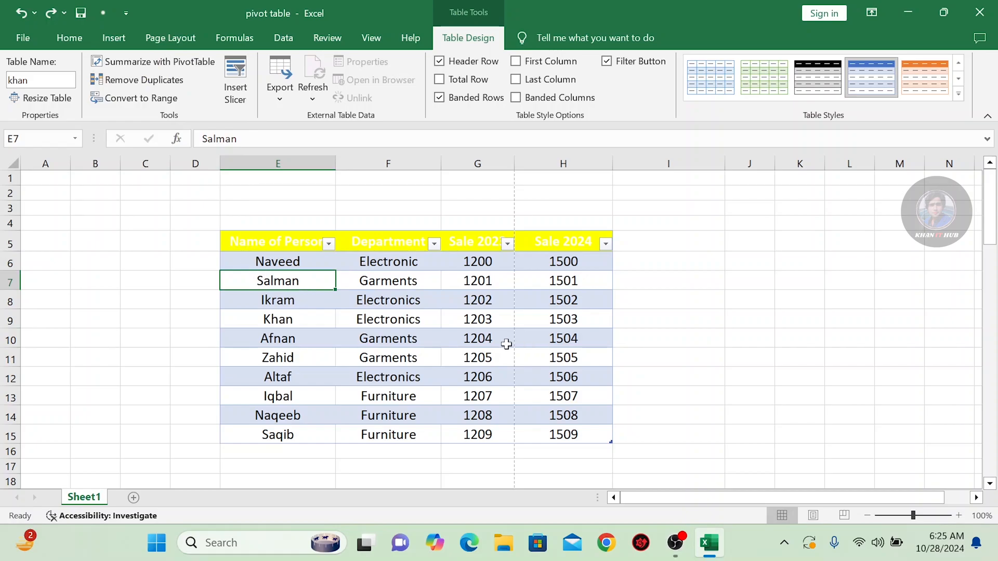
Summarize the table khan with a PivotTable placed on a new worksheet
{"action": "left_click_drag", "start_coordinate": [251, 245], "coordinate": [540, 432]}
{"action": "left_click", "coordinate": [173, 67]}
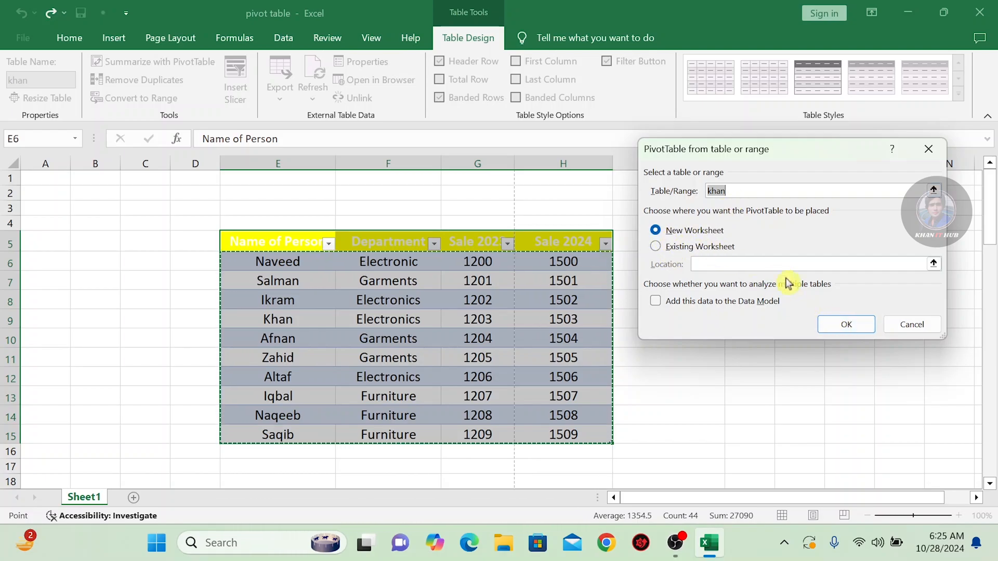
{"action": "left_click", "coordinate": [844, 326]}
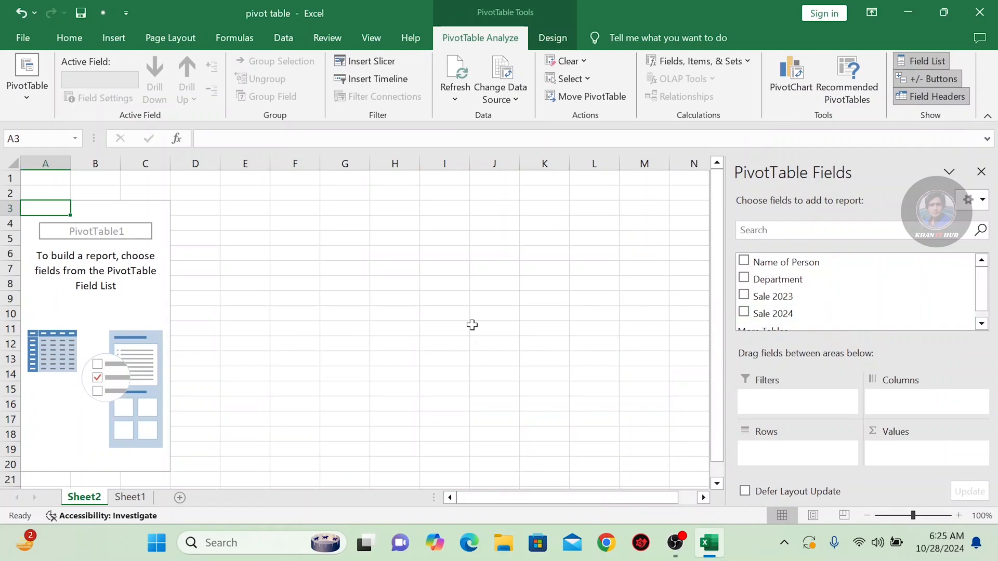
Add the Name of Person, Department, Sale 2023 and Sale 2024 fields to the PivotTable report
{"action": "left_click", "coordinate": [744, 261]}
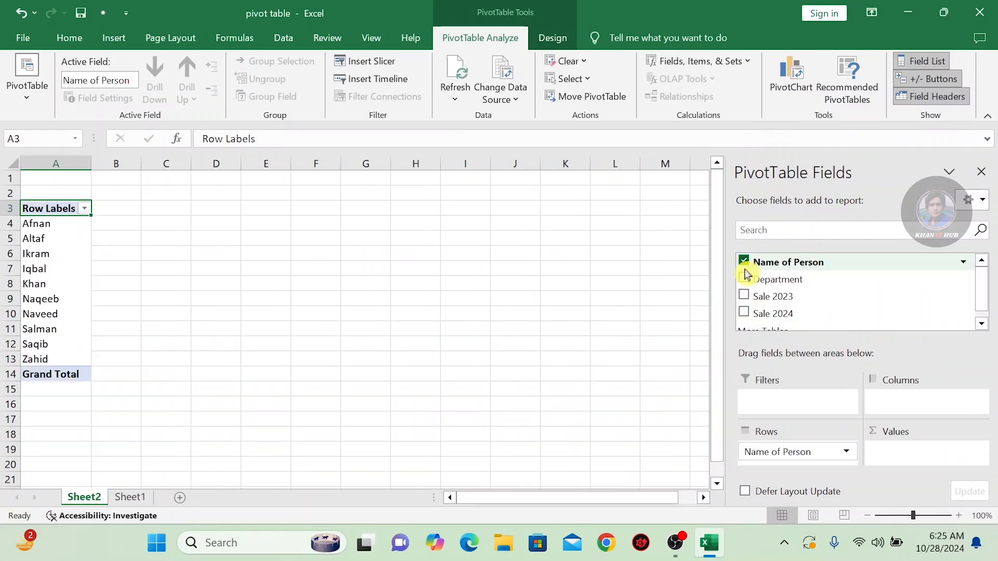
{"action": "left_click", "coordinate": [744, 279]}
{"action": "left_click", "coordinate": [744, 279]}
{"action": "left_click", "coordinate": [744, 296]}
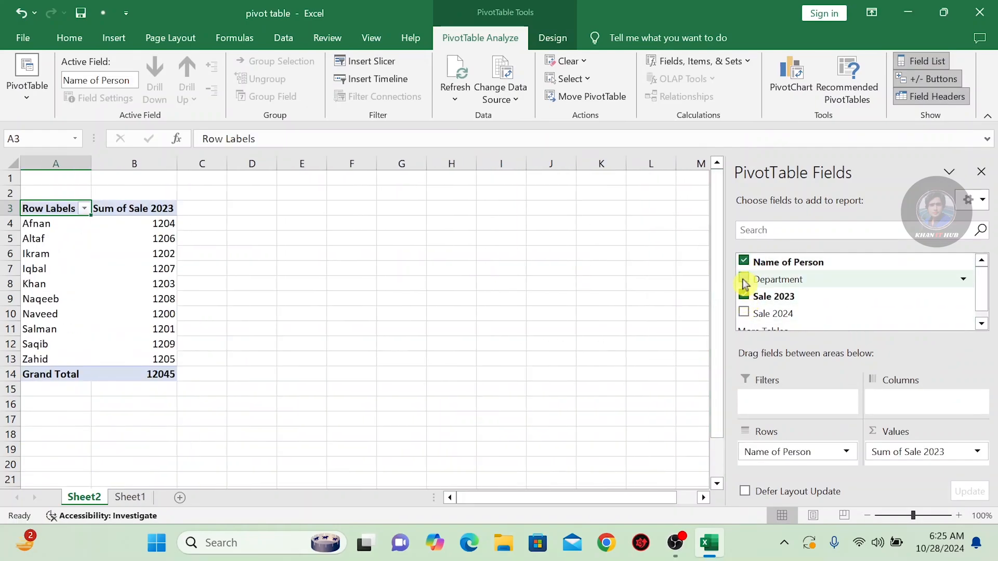
{"action": "left_click", "coordinate": [744, 279]}
{"action": "left_click", "coordinate": [744, 314]}
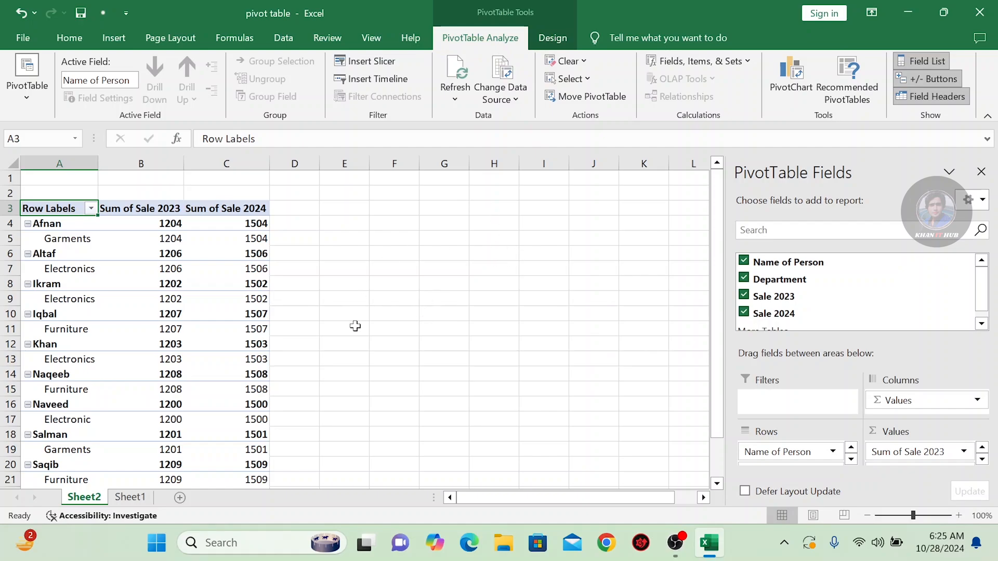
Return to Sheet1 and replace the name in cell E9 with the same name as in cell E6
{"action": "left_click", "coordinate": [136, 497]}
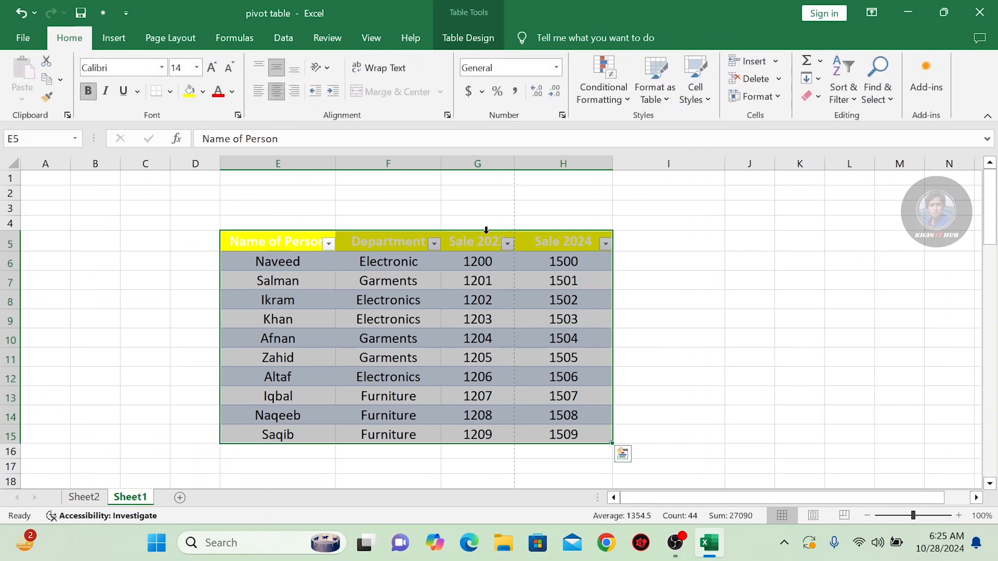
{"action": "left_click", "coordinate": [456, 41]}
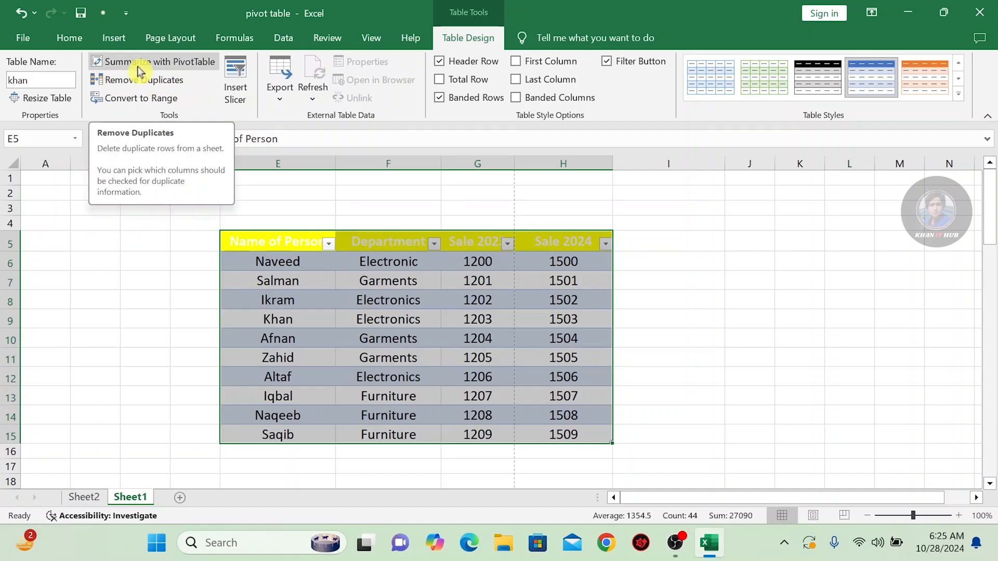
{"action": "left_click", "coordinate": [210, 286]}
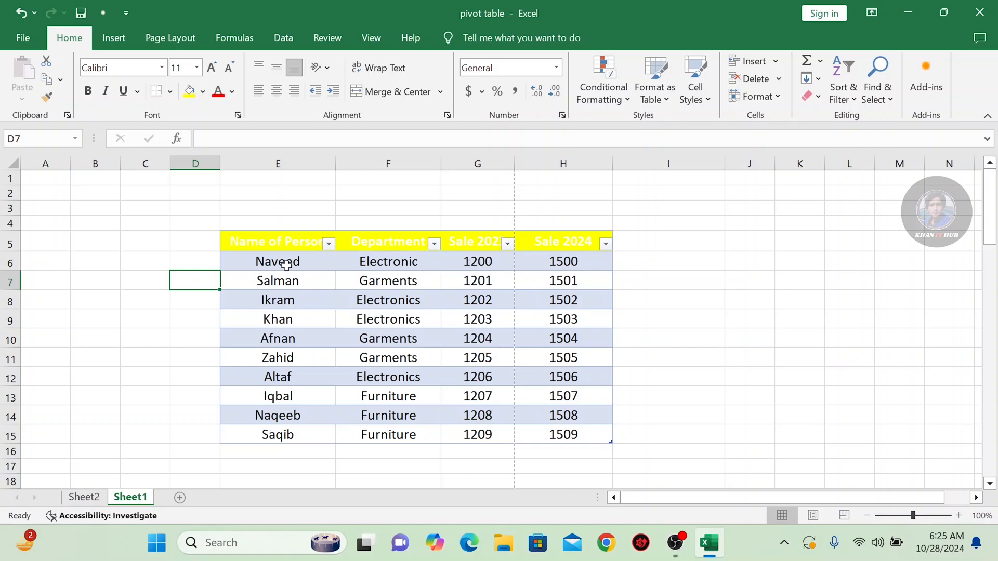
{"action": "left_click", "coordinate": [284, 324]}
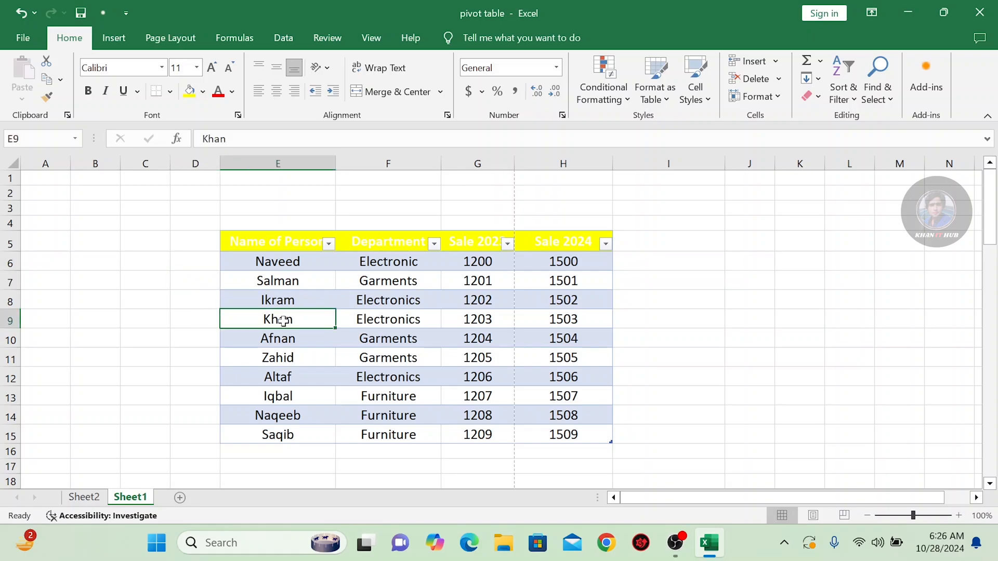
{"action": "key", "text": "BackSpace"}
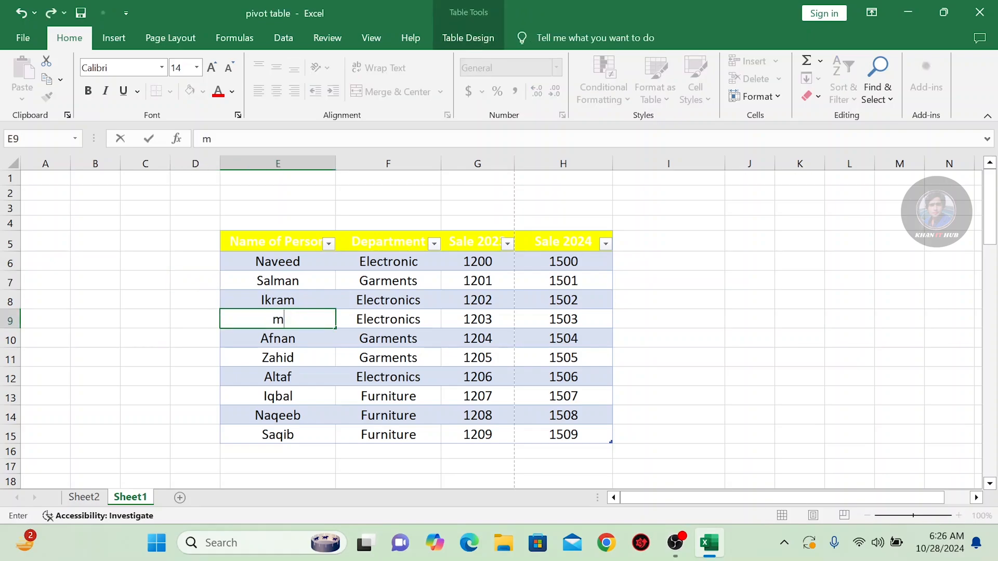
{"action": "key", "text": "Caps_Lock"}
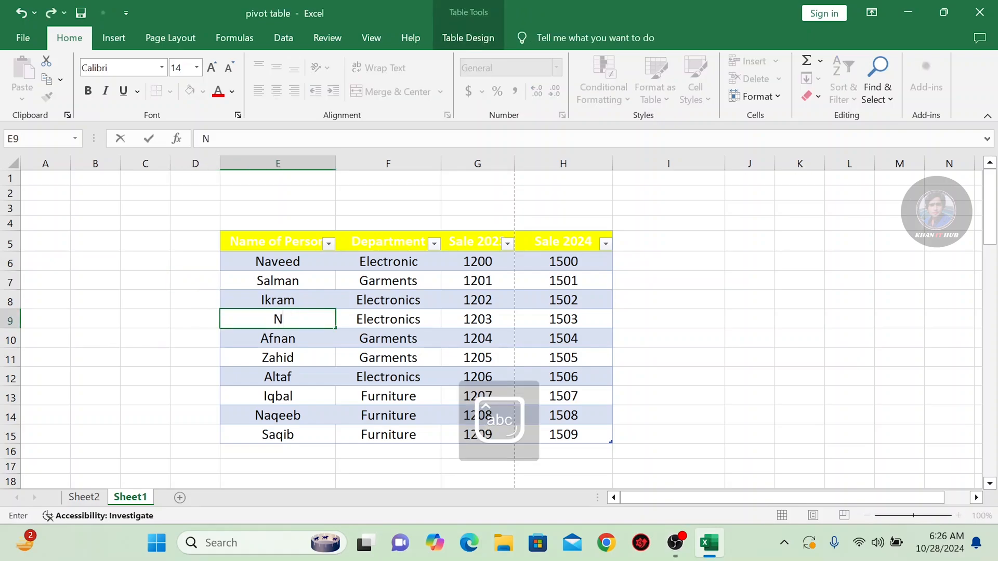
{"action": "type", "text": "Naveed"}
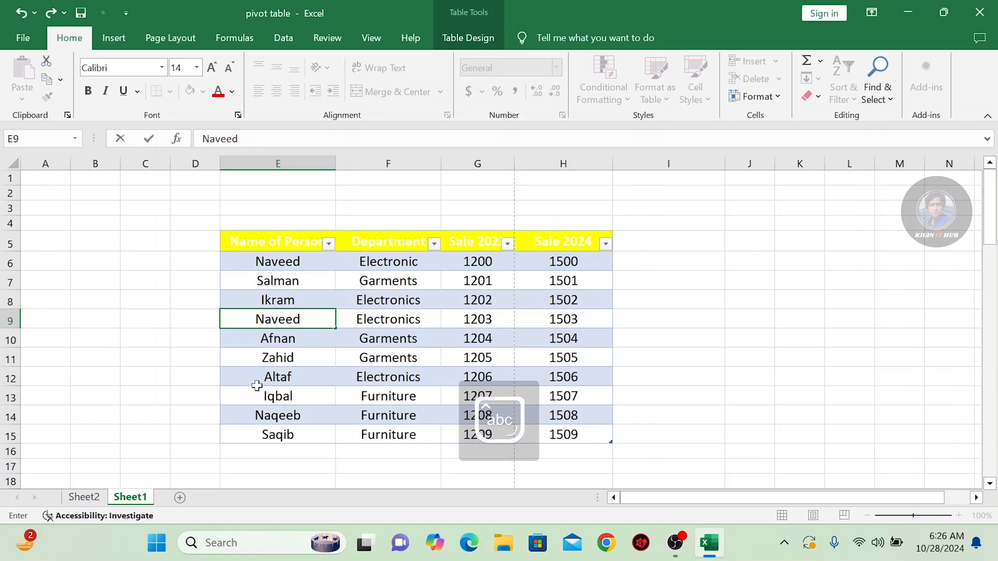
{"action": "left_click", "coordinate": [256, 385]}
Start Remove Duplicates on the table and clear the selection of all columns to compare
{"action": "left_click", "coordinate": [281, 261]}
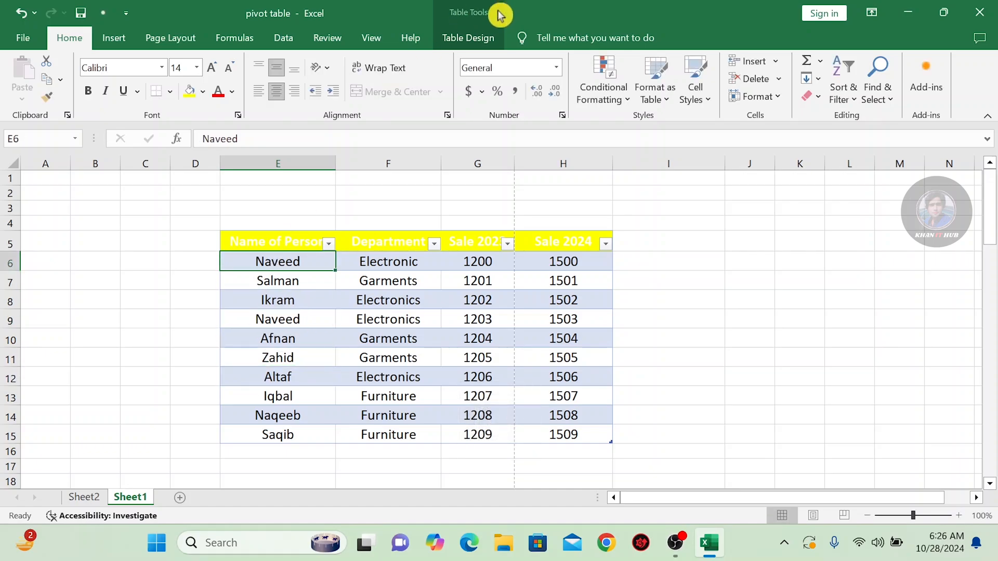
{"action": "left_click", "coordinate": [469, 38]}
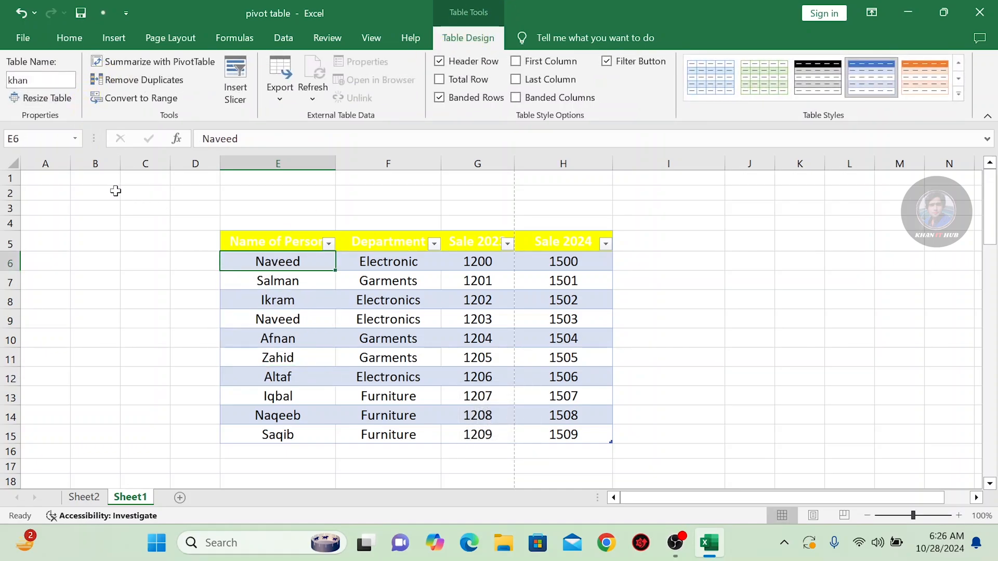
{"action": "left_click", "coordinate": [338, 301]}
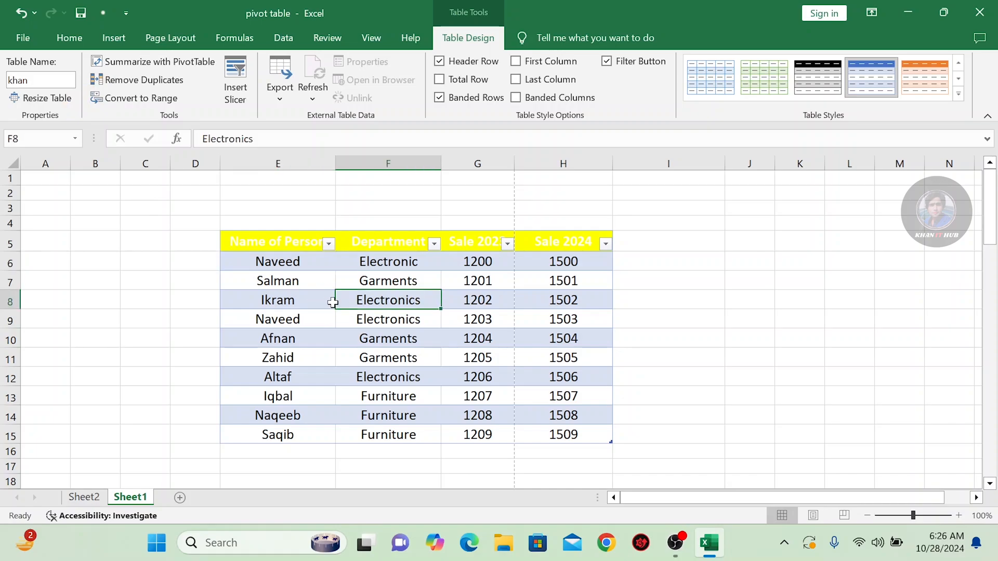
{"action": "left_click", "coordinate": [159, 89]}
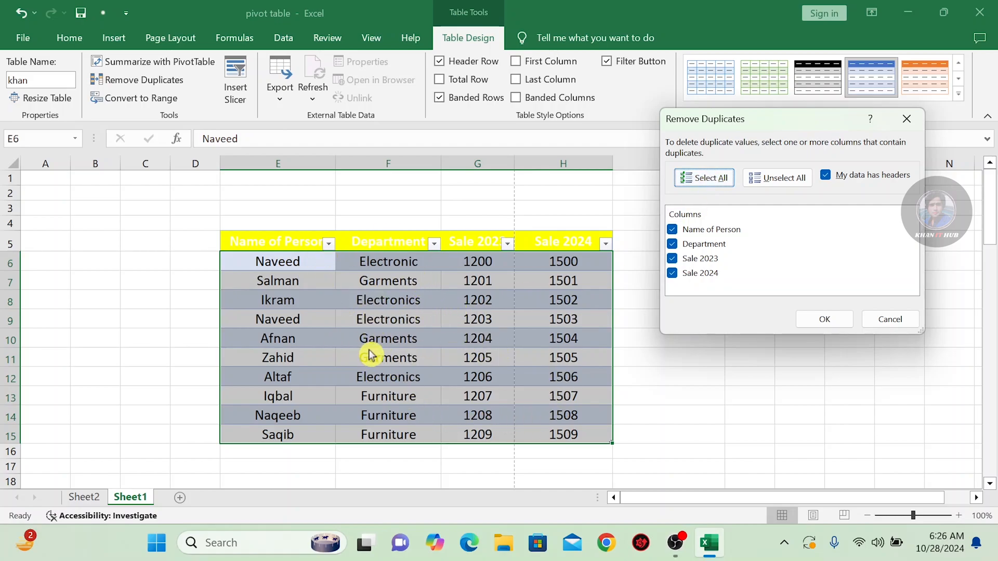
{"action": "left_click", "coordinate": [775, 177]}
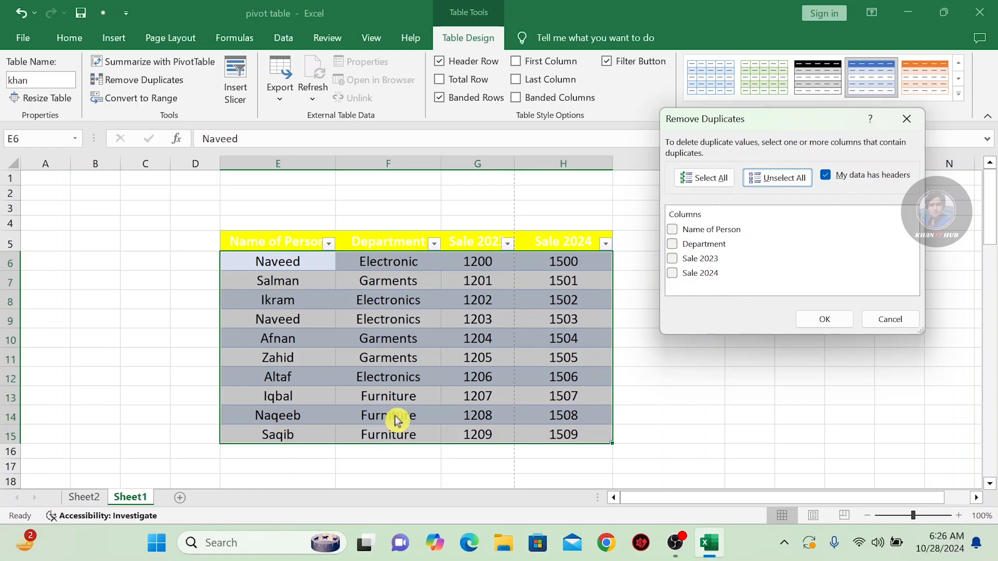
{"action": "left_click", "coordinate": [704, 178]}
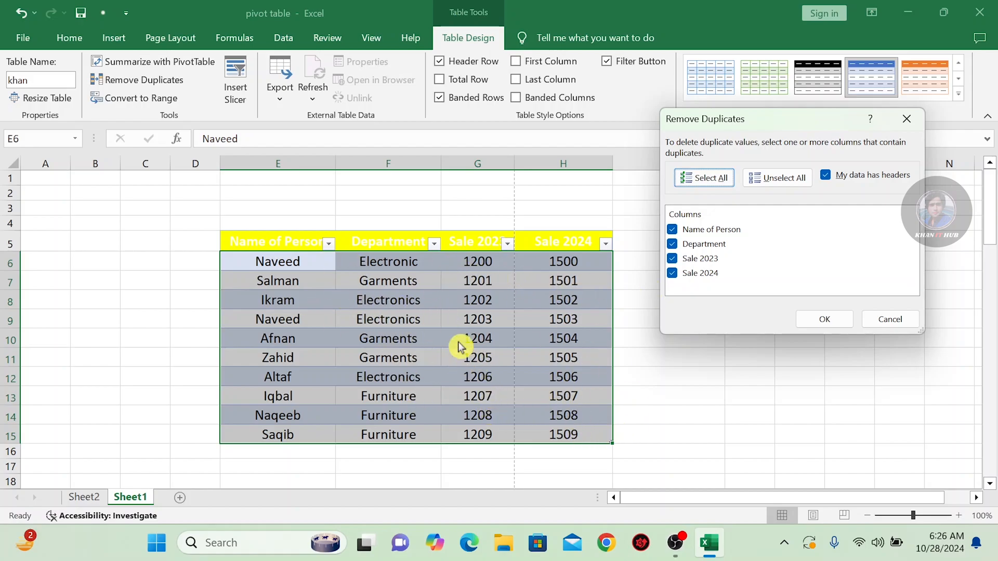
{"action": "left_click", "coordinate": [770, 185]}
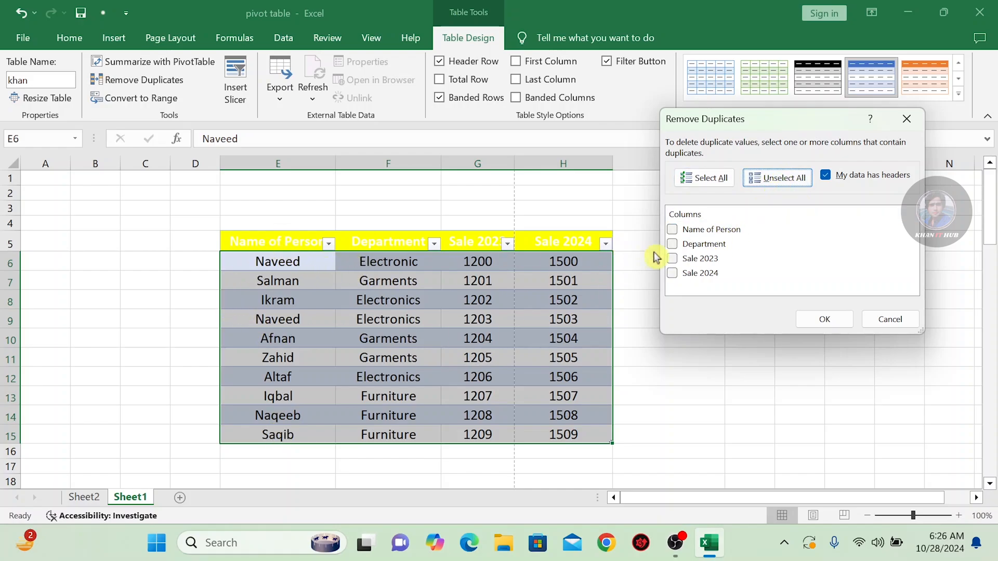
Remove duplicate rows based only on the Name of Person column, treating the data as having headers, and undo the removal
{"action": "left_click", "coordinate": [673, 230]}
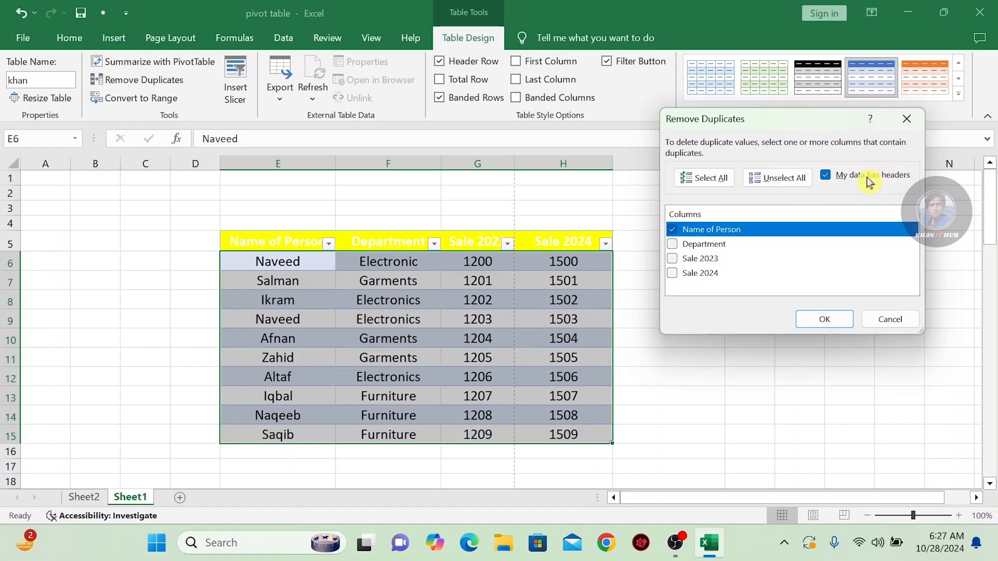
{"action": "left_click", "coordinate": [832, 179]}
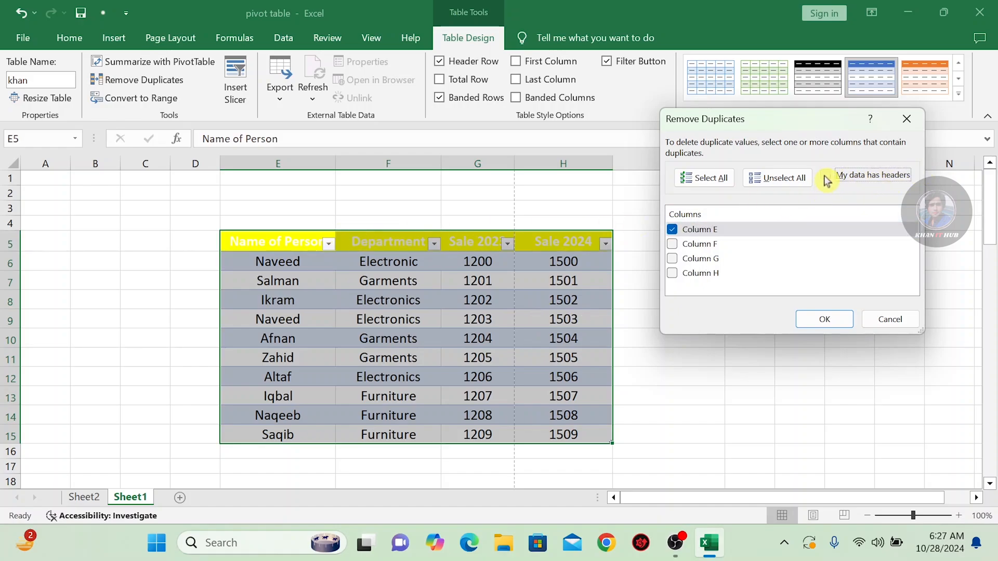
{"action": "left_click", "coordinate": [825, 176]}
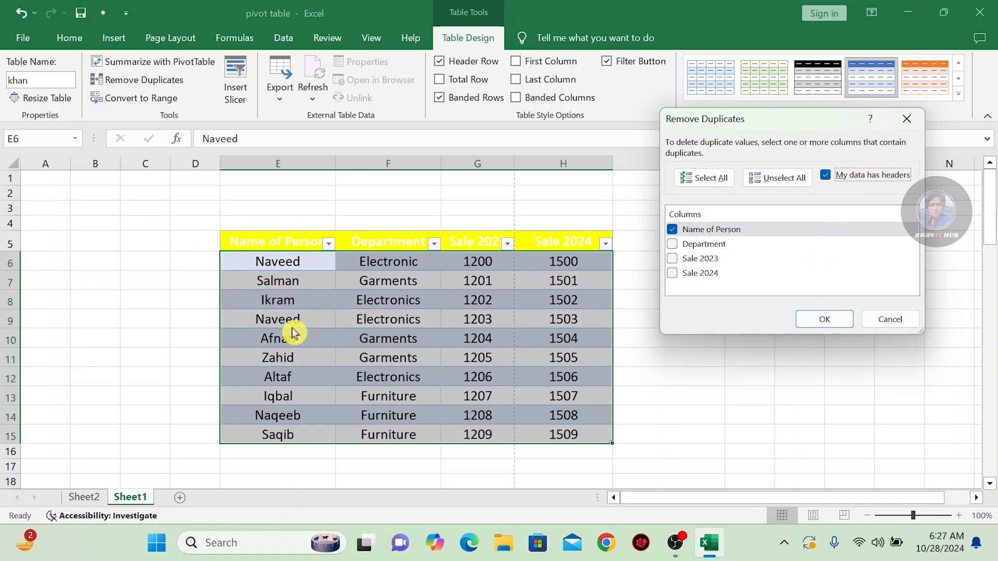
{"action": "left_click", "coordinate": [822, 326]}
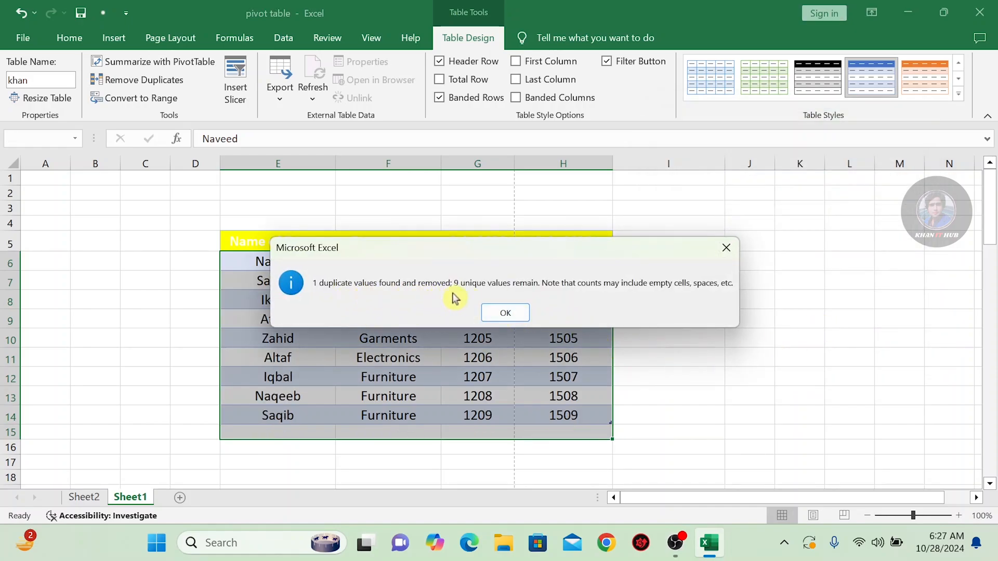
{"action": "left_click", "coordinate": [522, 315]}
{"action": "left_click", "coordinate": [389, 300]}
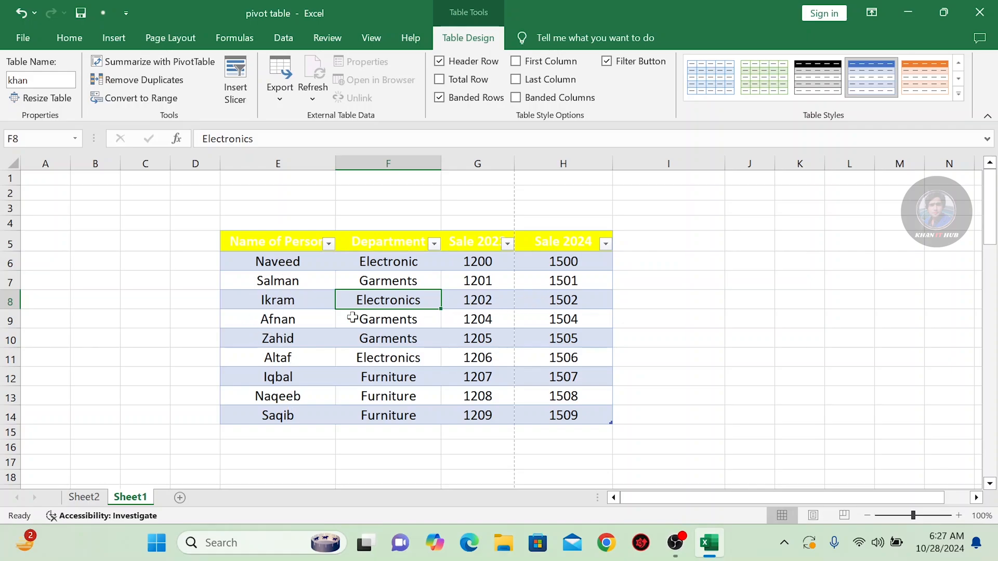
{"action": "left_click", "coordinate": [300, 265]}
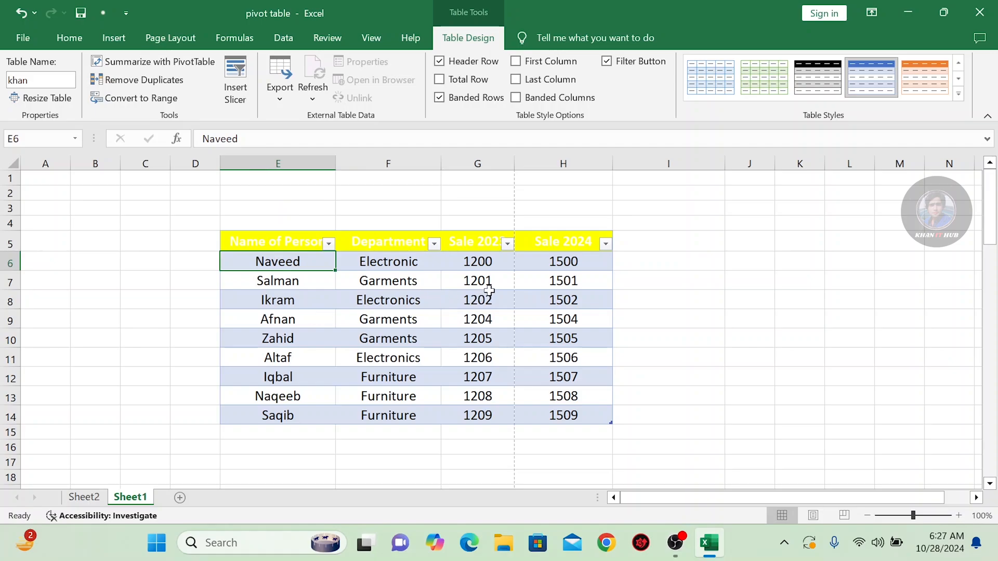
{"action": "key", "text": "ctrl+z"}
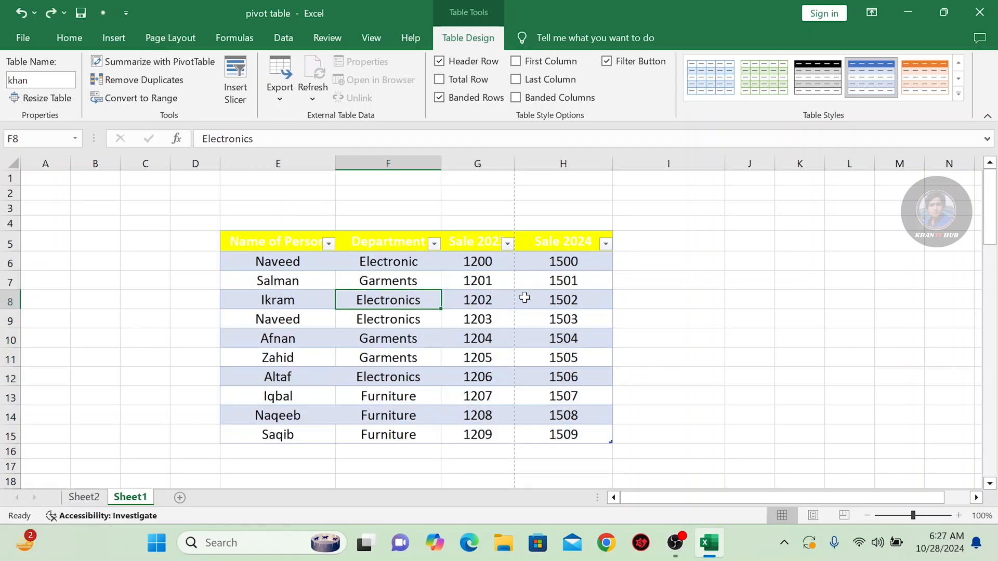
{"action": "left_click", "coordinate": [562, 265]}
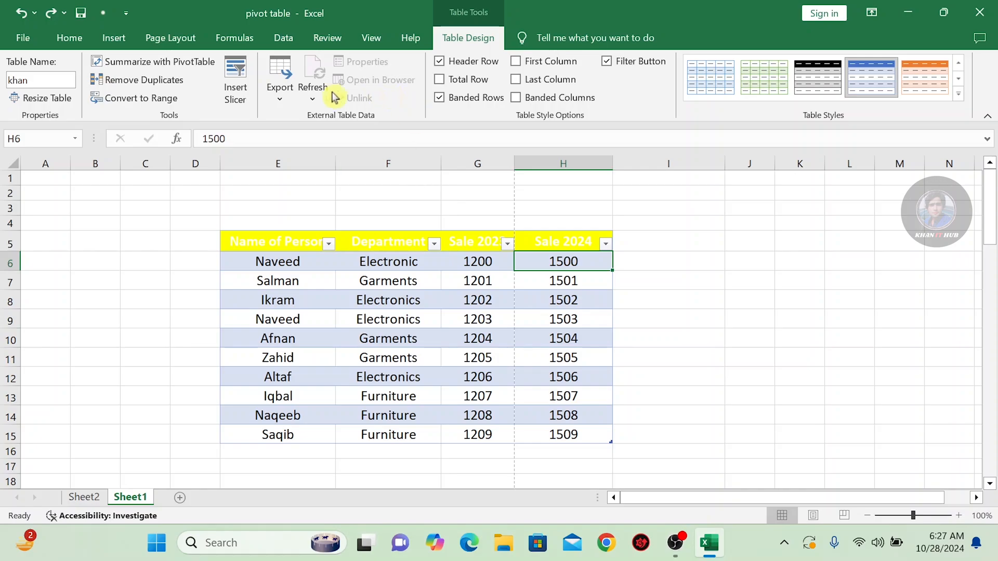
{"action": "left_click", "coordinate": [160, 82]}
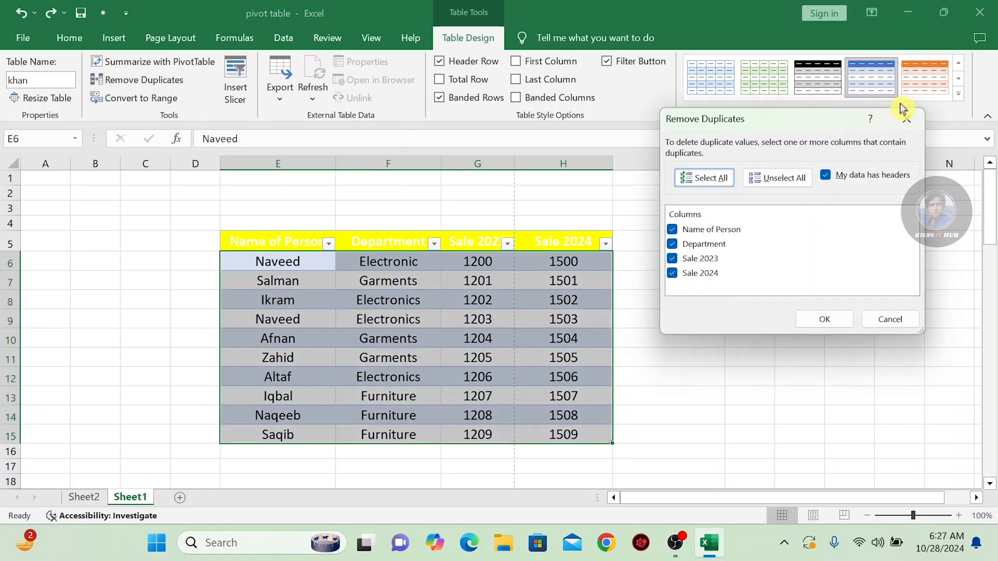
{"action": "left_click", "coordinate": [905, 119]}
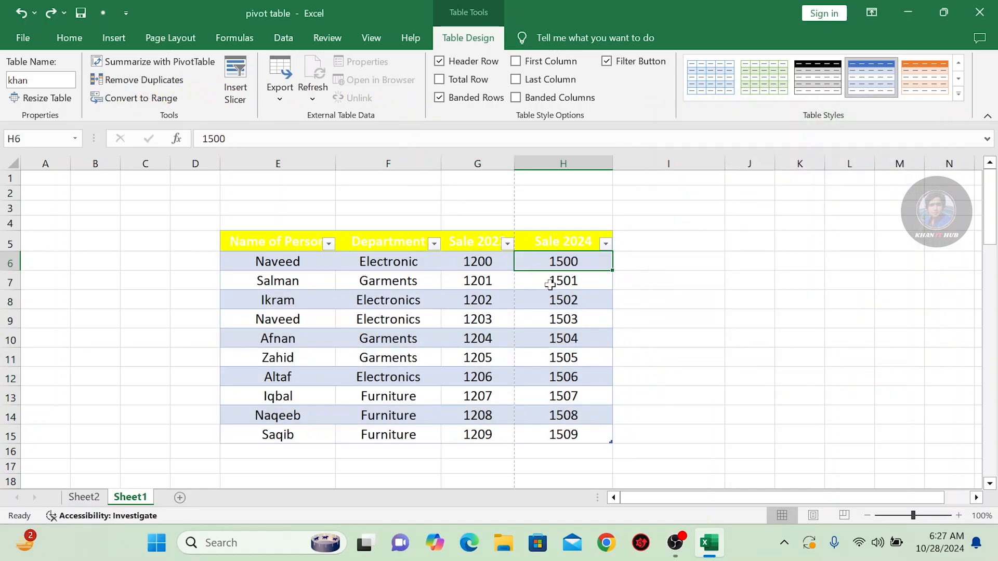
Change the Sale 2024 value in cell H7 to 1500
{"action": "left_click", "coordinate": [577, 284]}
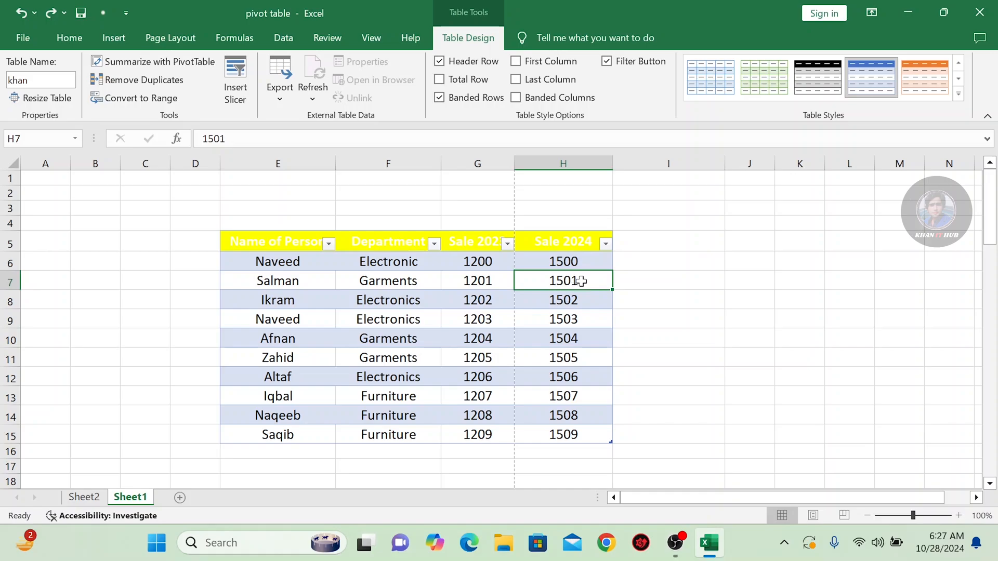
{"action": "double_click", "coordinate": [582, 281]}
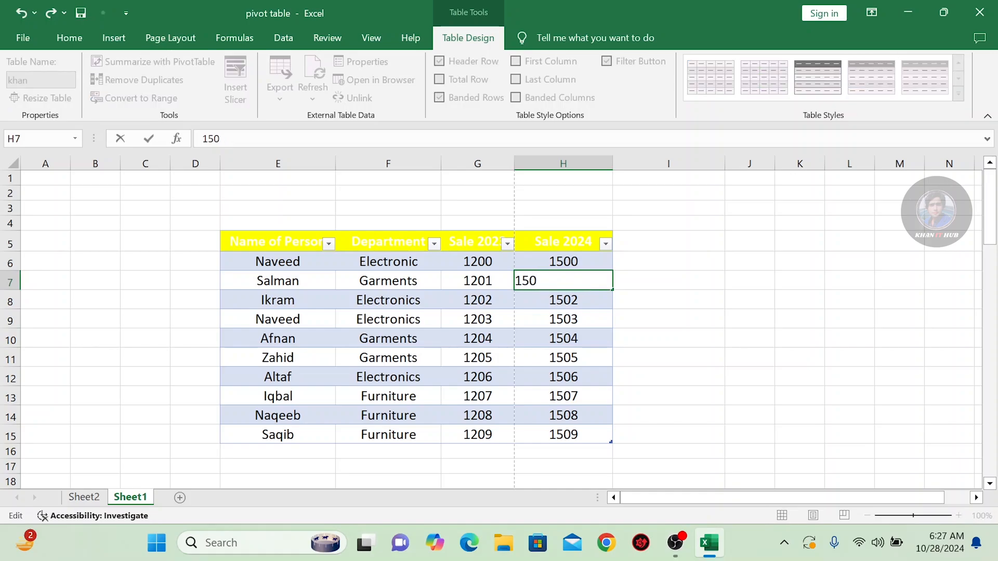
{"action": "left_click", "coordinate": [564, 317]}
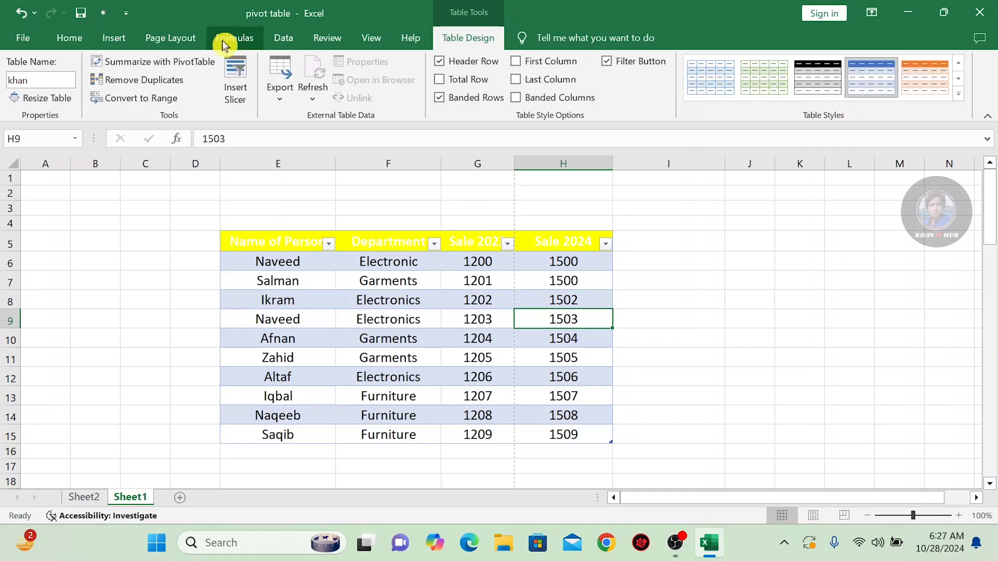
Remove duplicate rows based only on the Sale 2024 column and undo the removal
{"action": "left_click", "coordinate": [170, 80]}
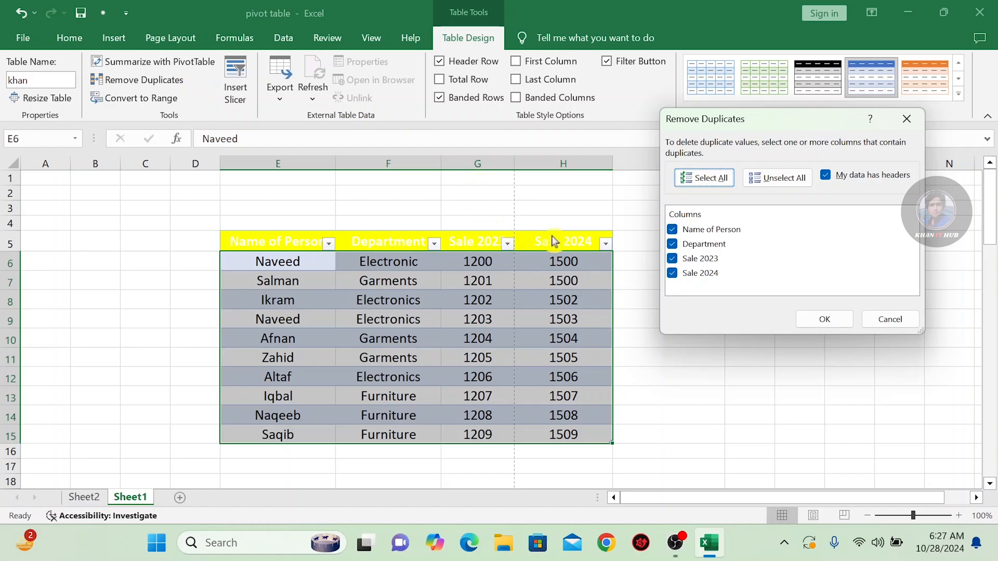
{"action": "left_click", "coordinate": [780, 178]}
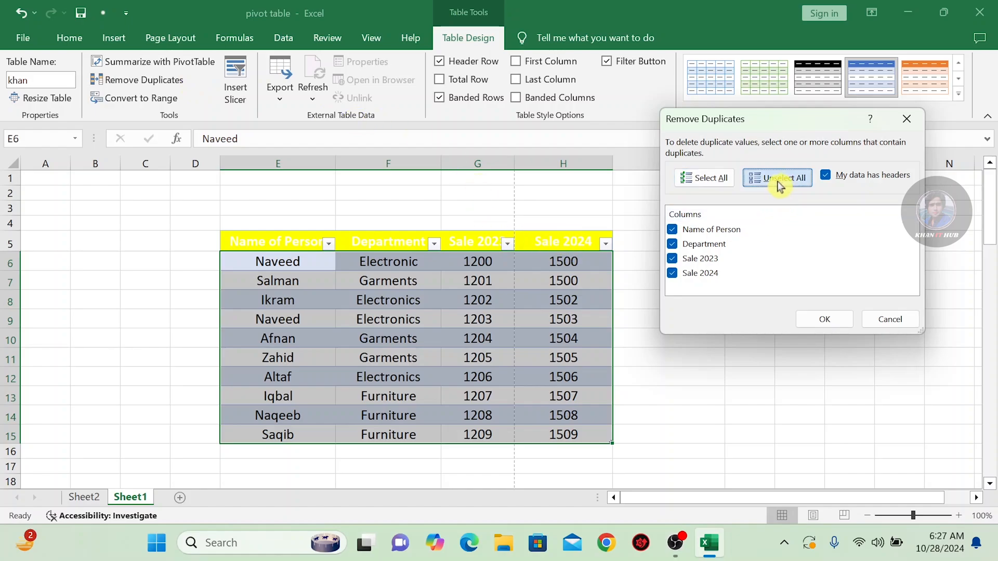
{"action": "left_click", "coordinate": [674, 274]}
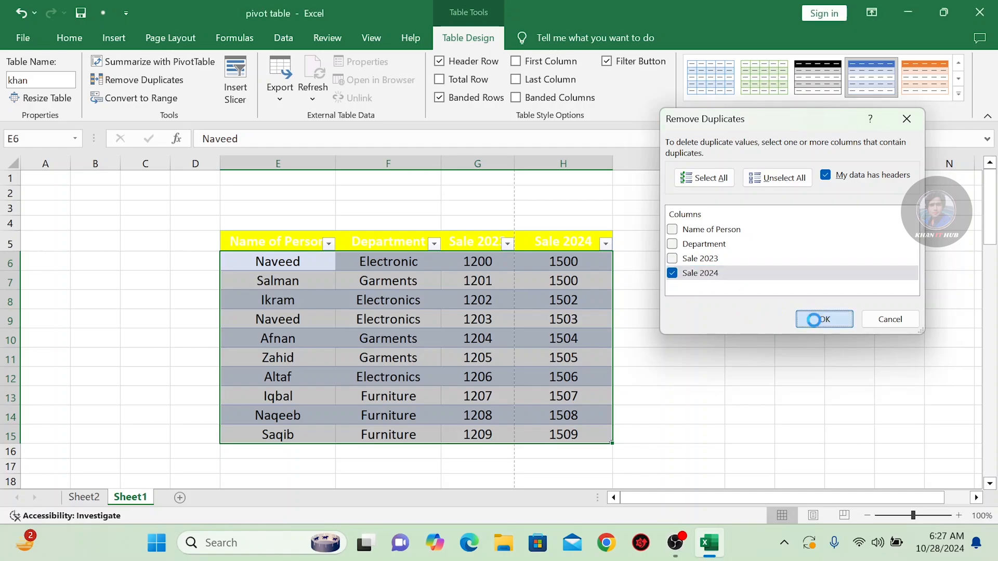
{"action": "left_click", "coordinate": [816, 323]}
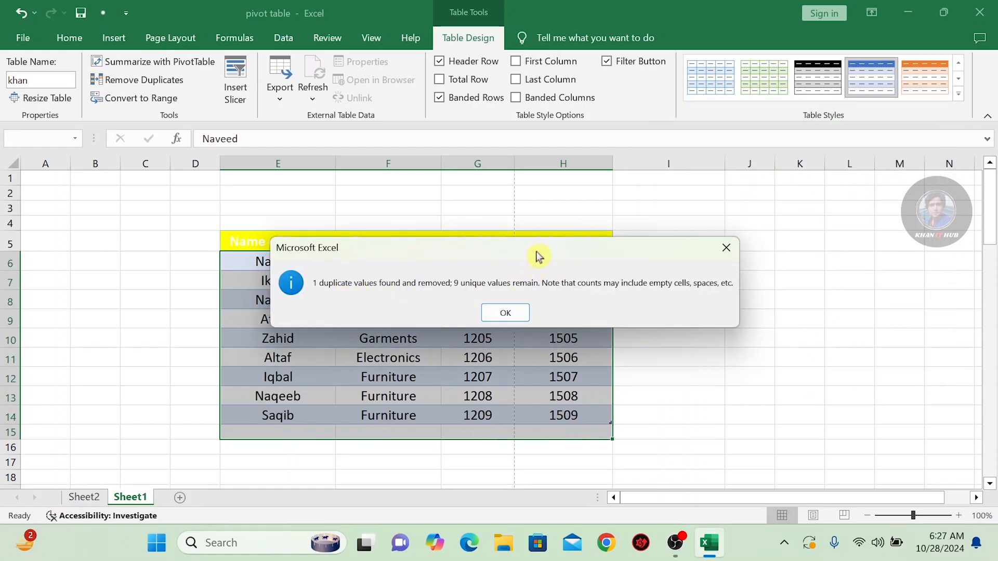
{"action": "left_click_drag", "start_coordinate": [537, 256], "coordinate": [757, 123]}
{"action": "left_click", "coordinate": [726, 189]}
{"action": "left_click", "coordinate": [564, 320]}
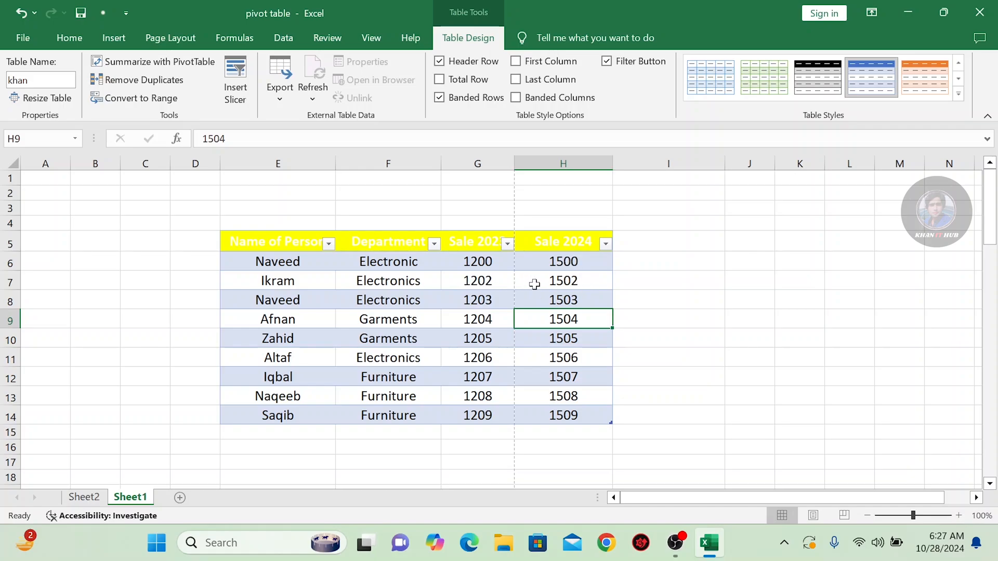
{"action": "key", "text": "ctrl+z"}
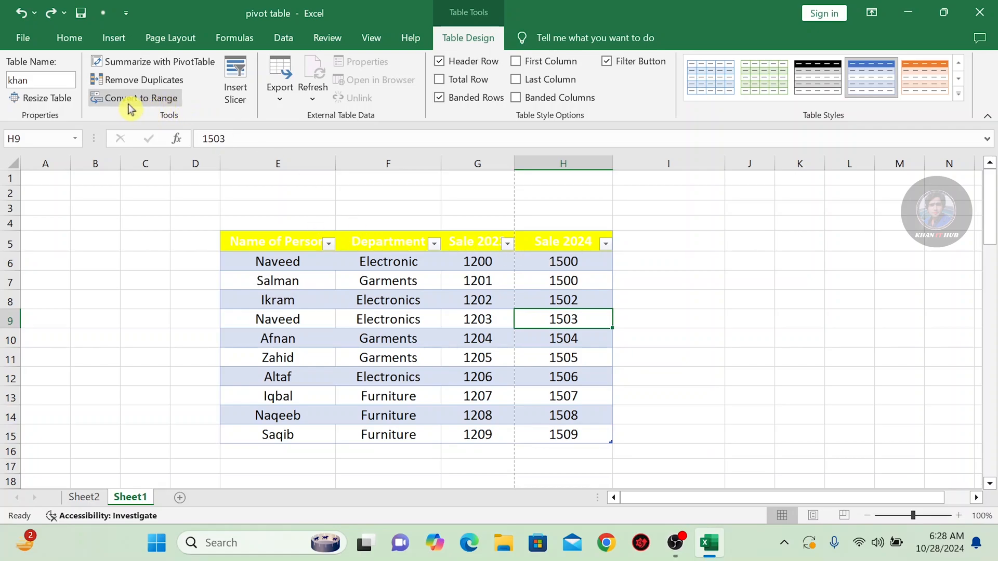
Filter the Name of Person column to show only the person in row 8 and undo the filter
{"action": "left_click", "coordinate": [307, 278]}
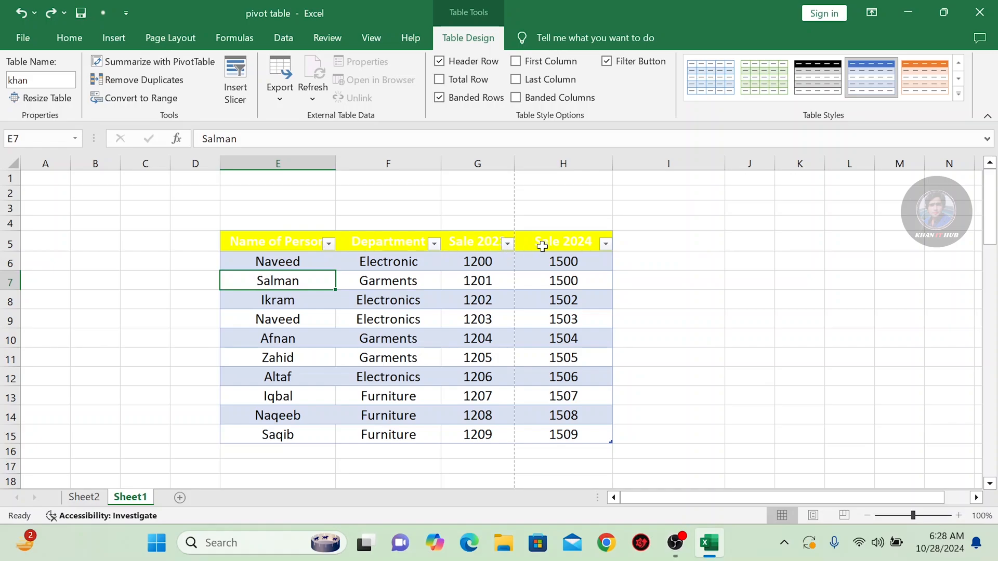
{"action": "left_click", "coordinate": [329, 244]}
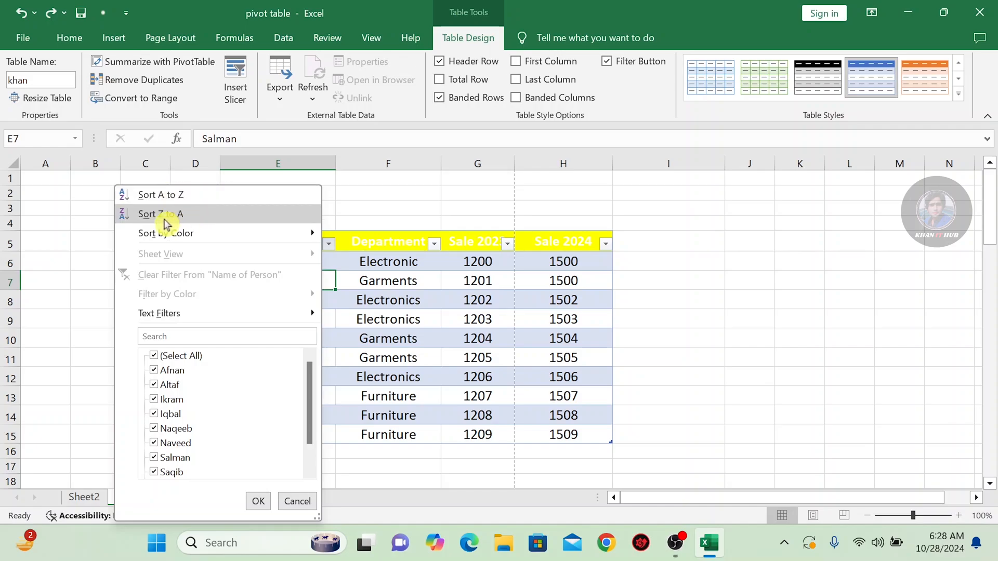
{"action": "mouse_move", "coordinate": [247, 244]}
{"action": "mouse_move", "coordinate": [151, 312]}
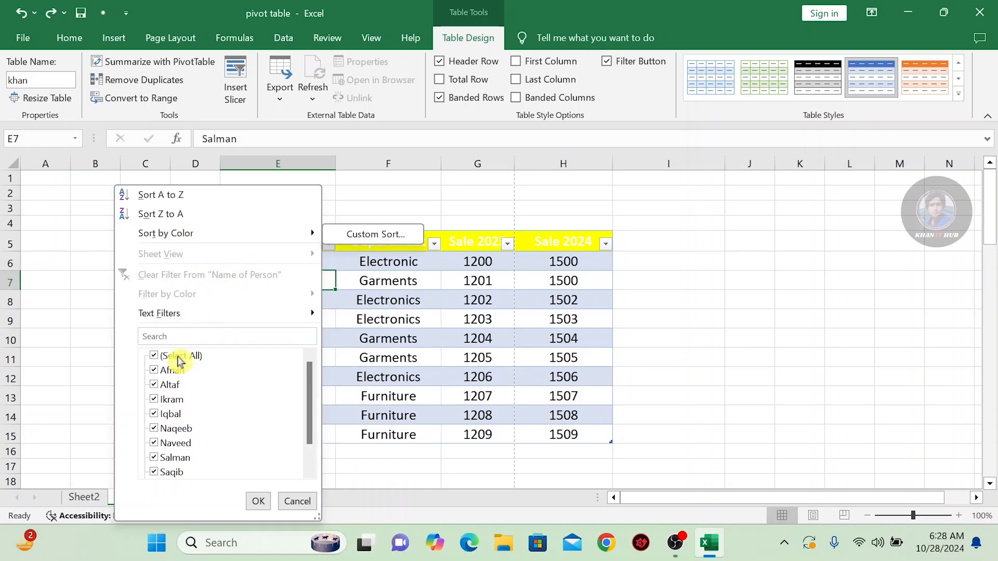
{"action": "left_click", "coordinate": [157, 359]}
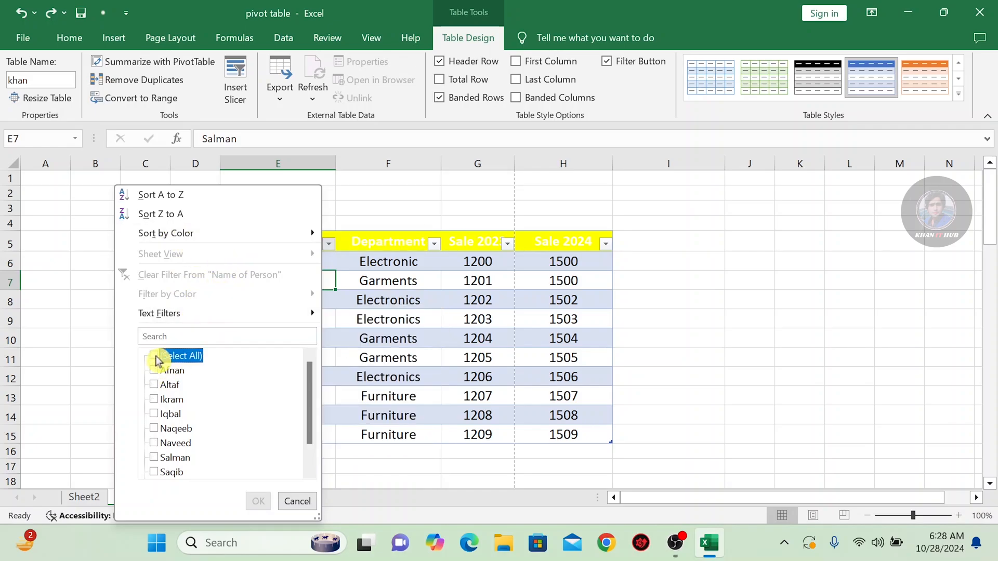
{"action": "left_click", "coordinate": [157, 401]}
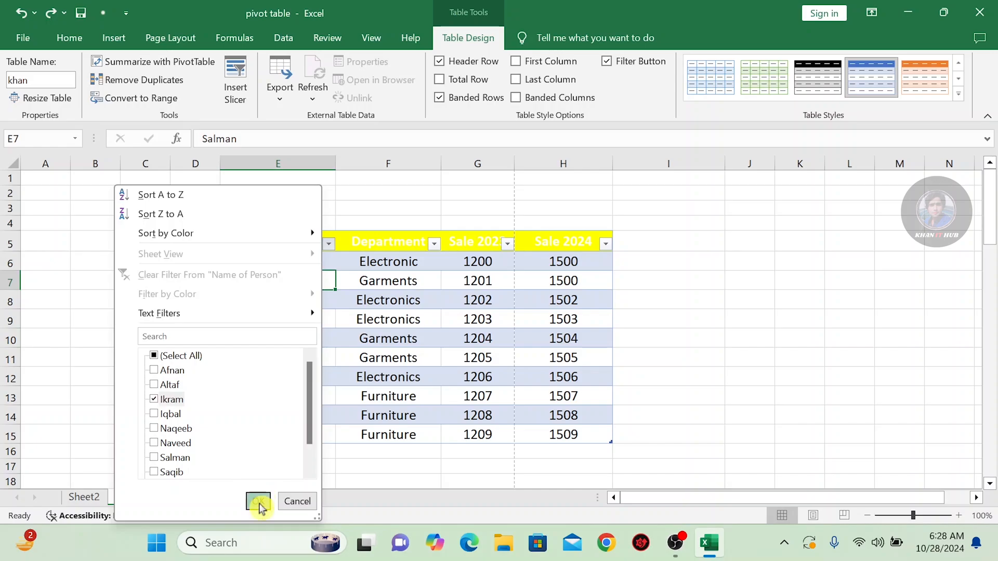
{"action": "left_click", "coordinate": [258, 502]}
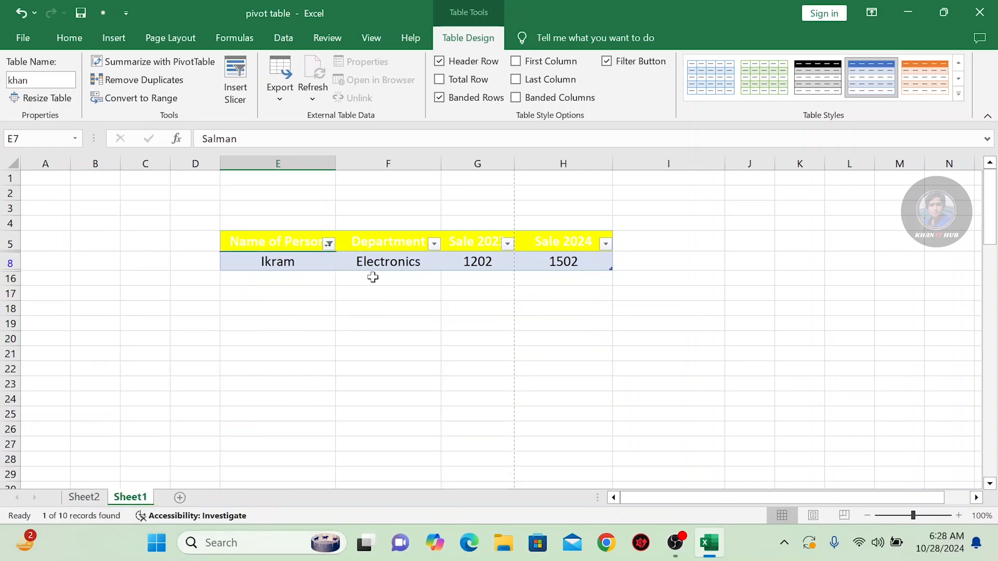
{"action": "key", "text": "ctrl+z"}
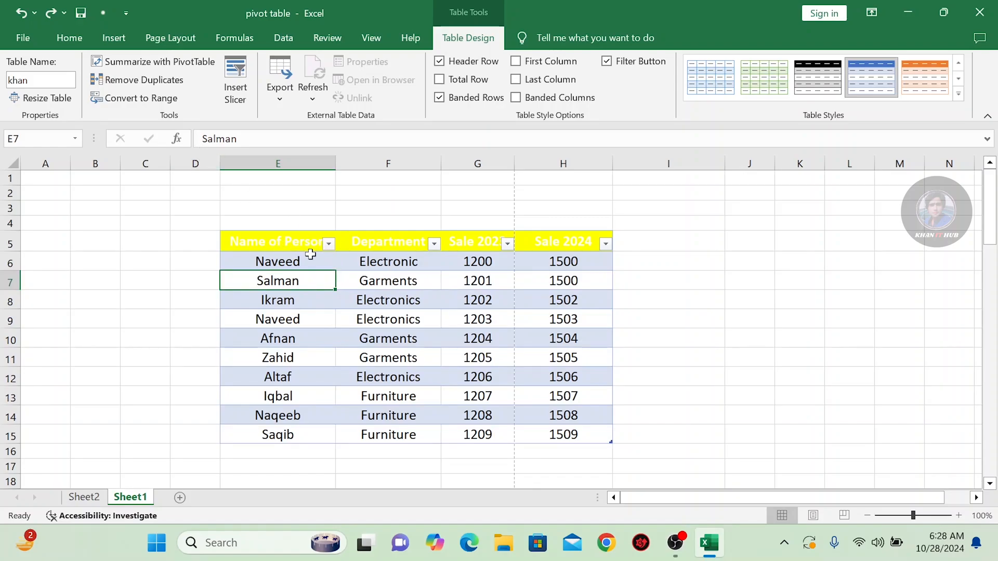
Convert the whole table to a normal range and undo the conversion
{"action": "left_click_drag", "start_coordinate": [279, 251], "coordinate": [570, 435]}
{"action": "left_click", "coordinate": [151, 106]}
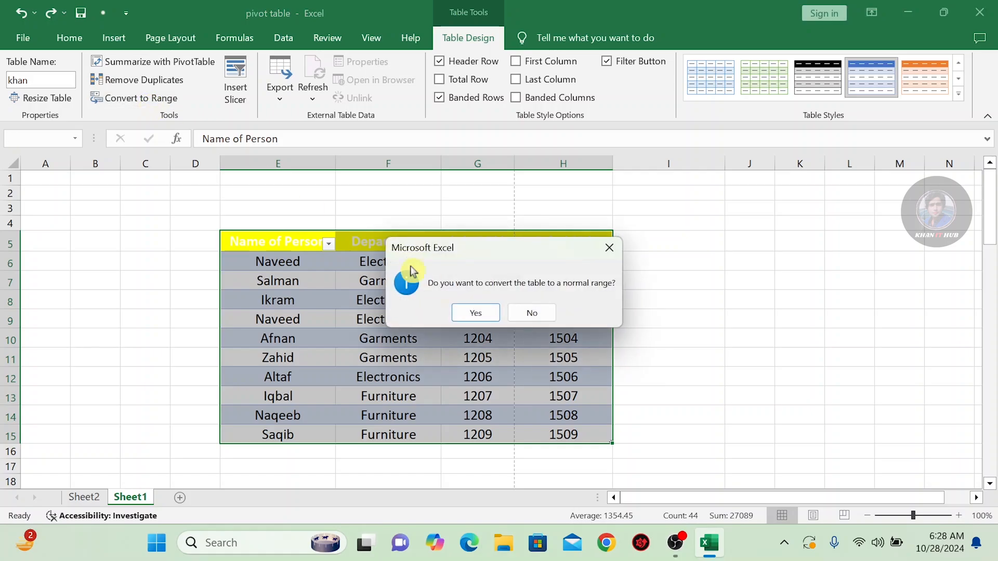
{"action": "left_click", "coordinate": [474, 310]}
{"action": "left_click", "coordinate": [352, 274]}
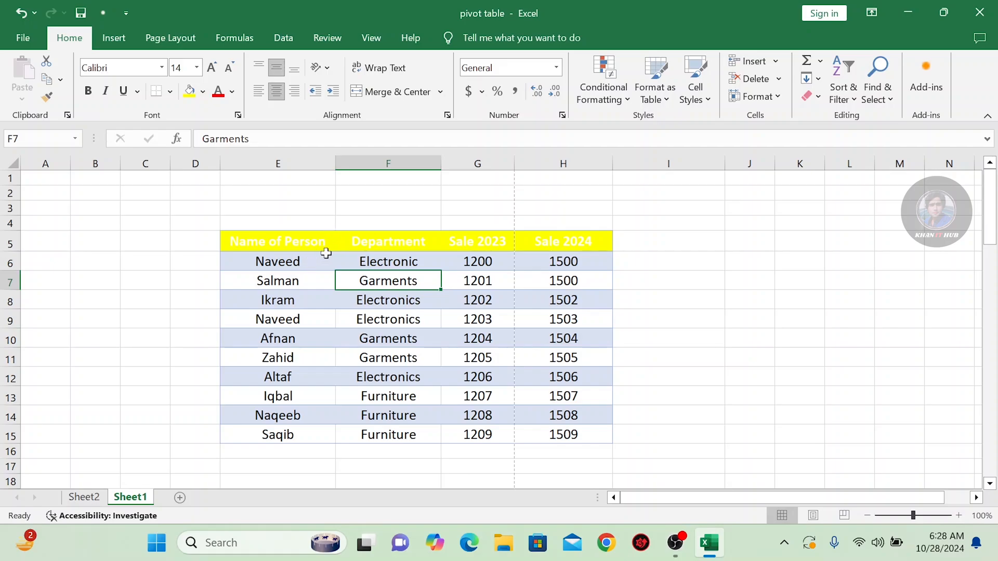
{"action": "key", "text": "ctrl+z"}
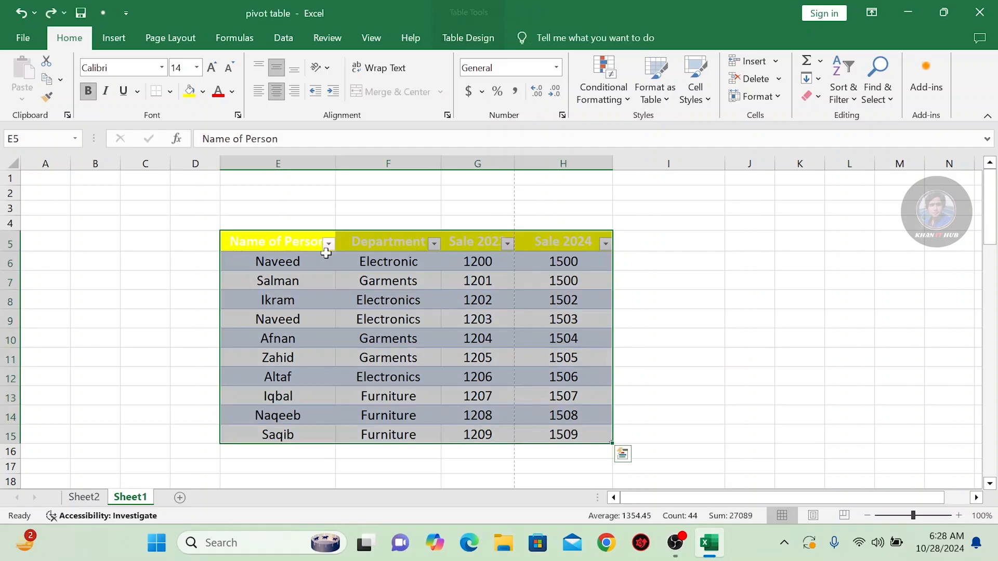
{"action": "left_click", "coordinate": [331, 300]}
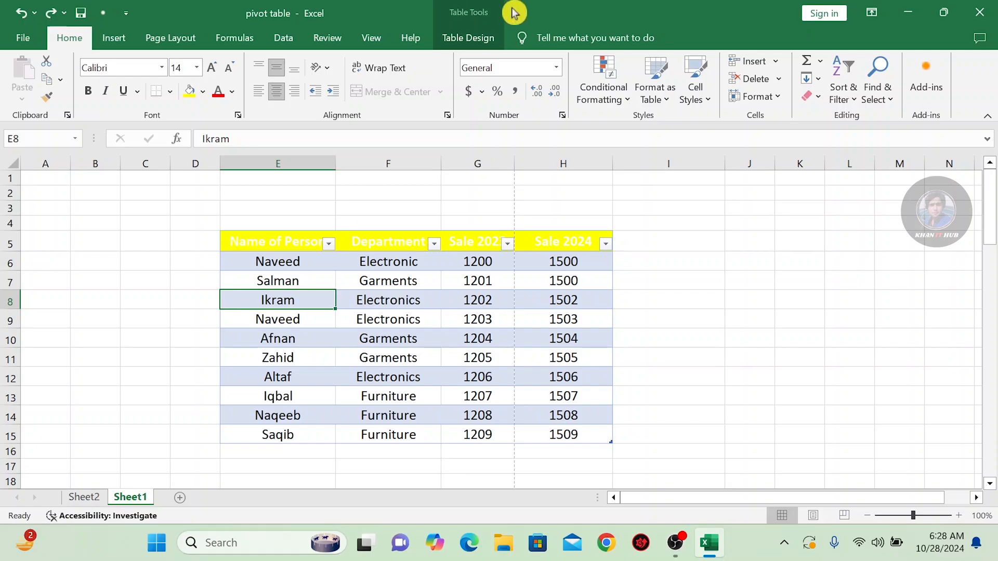
Insert a slicer for the Name of Person column and place it beside the table over columns I to K
{"action": "left_click", "coordinate": [462, 39]}
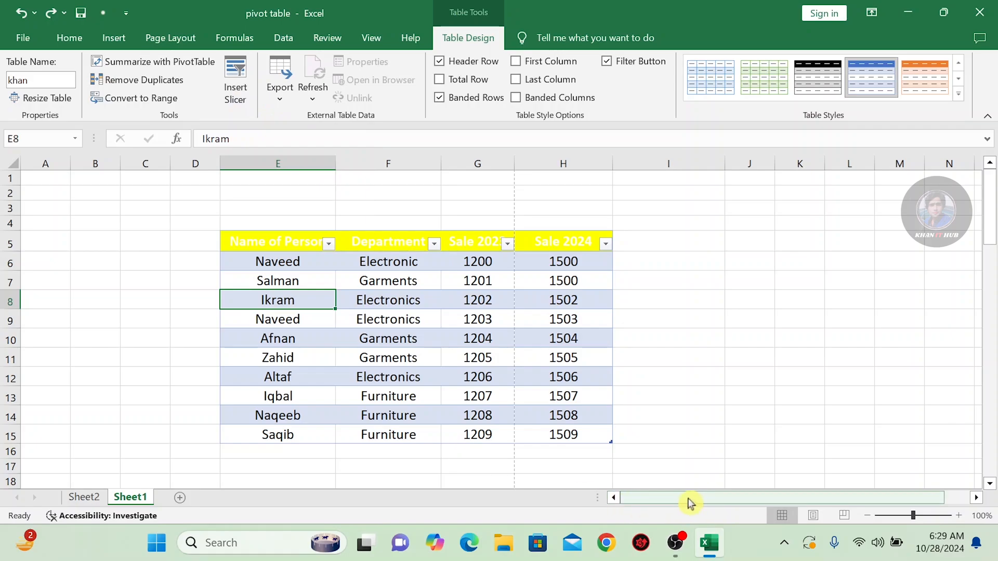
{"action": "left_click_drag", "start_coordinate": [691, 500], "coordinate": [715, 499]}
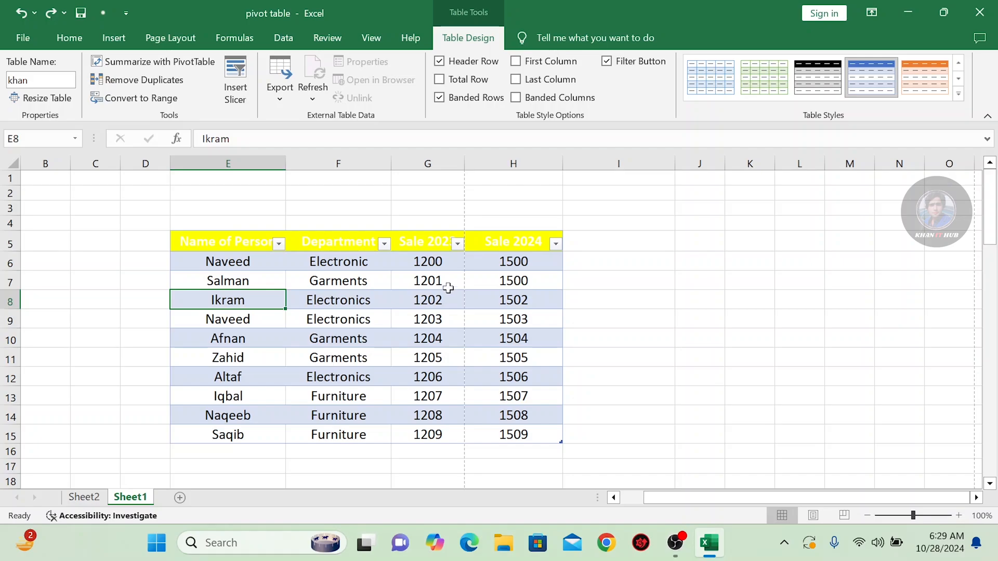
{"action": "left_click", "coordinate": [235, 84]}
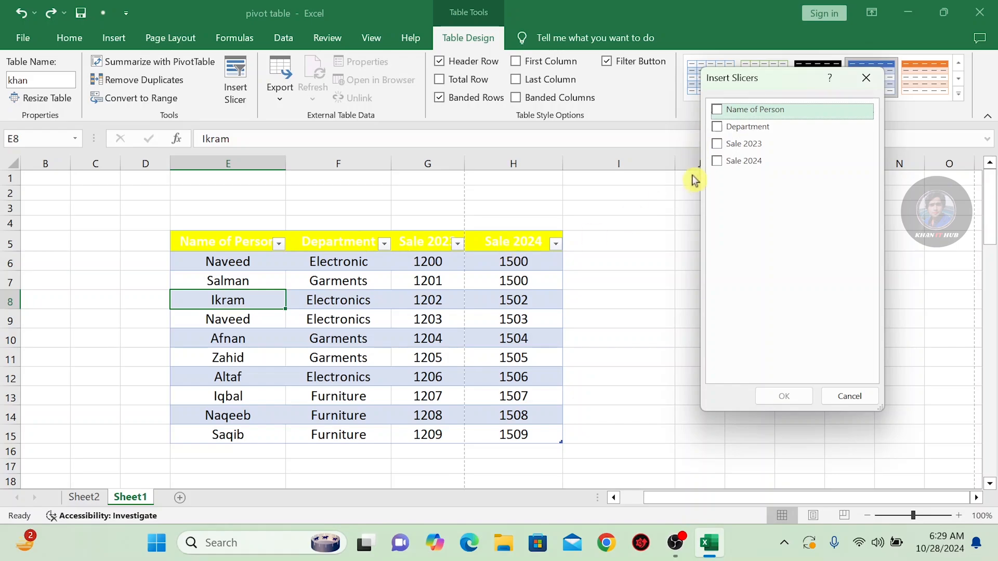
{"action": "left_click", "coordinate": [721, 114]}
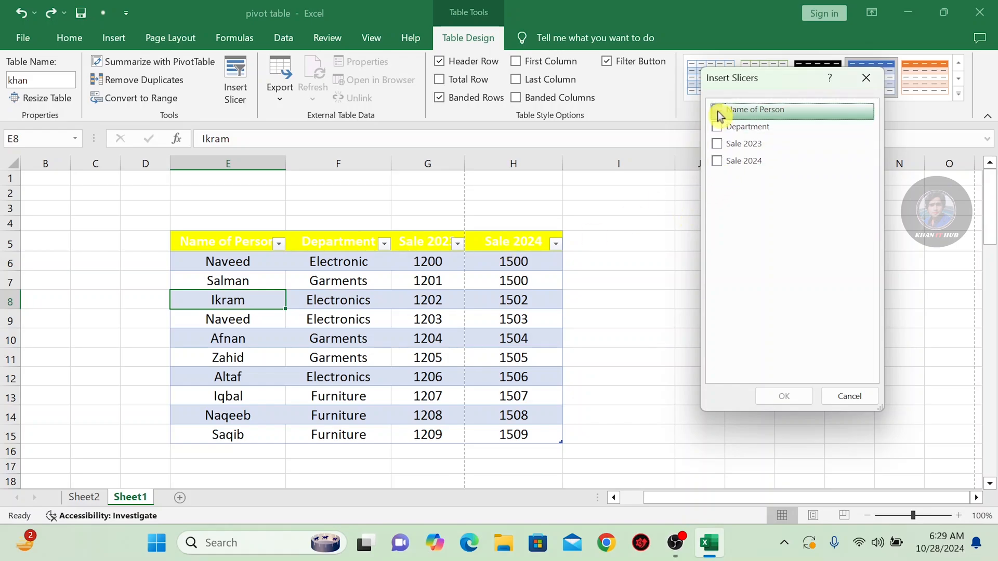
{"action": "left_click", "coordinate": [788, 396]}
{"action": "left_click_drag", "start_coordinate": [546, 239], "coordinate": [720, 216]}
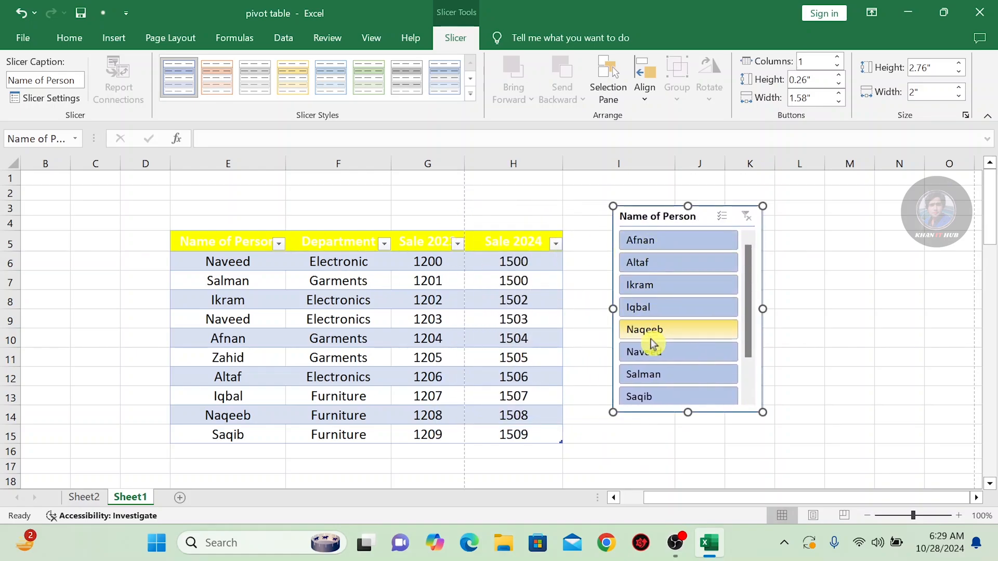
Filter the table by the first, fourth and sixth entries of the Name of Person slicer in turn and undo these filters
{"action": "left_click", "coordinate": [651, 241]}
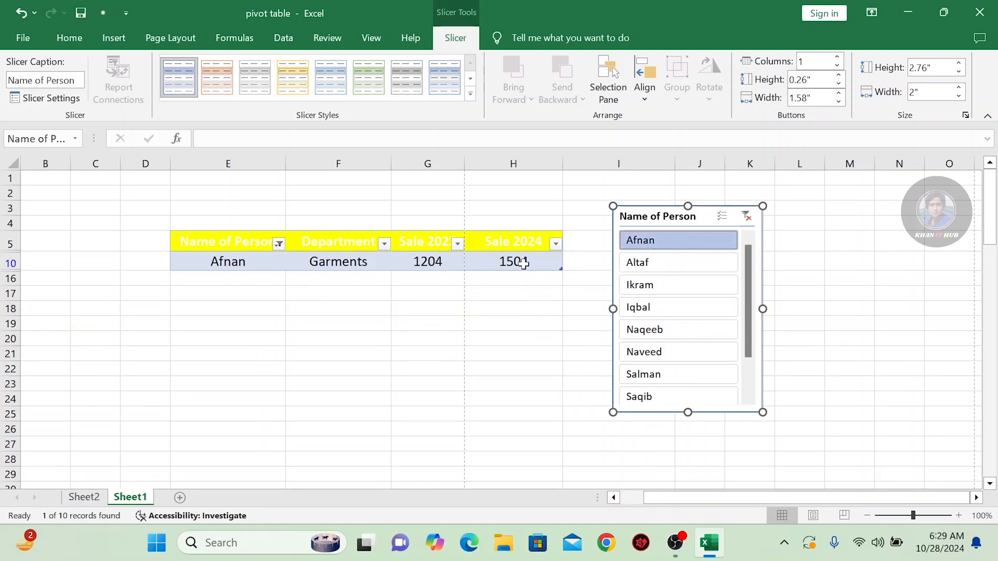
{"action": "left_click", "coordinate": [650, 308]}
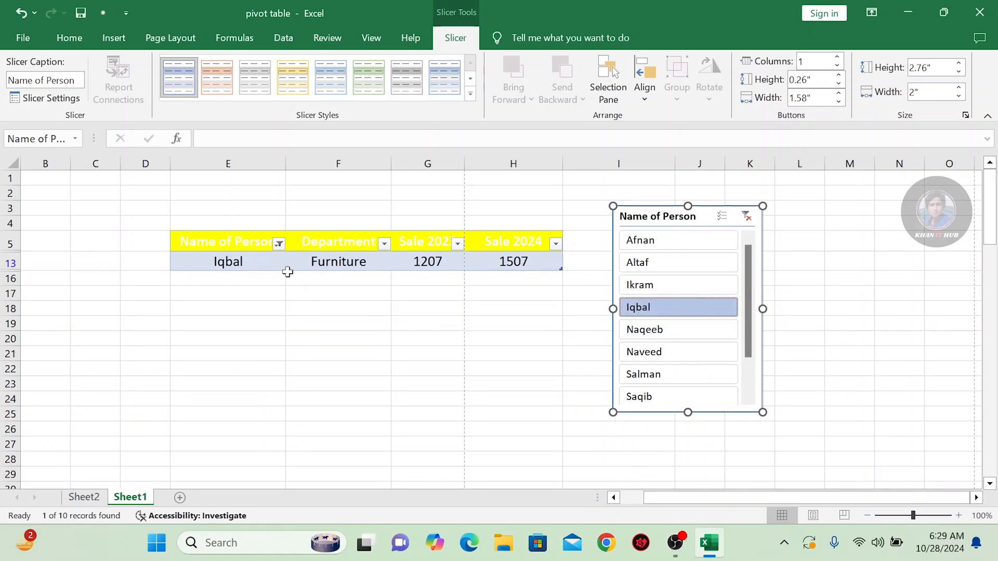
{"action": "left_click", "coordinate": [640, 353]}
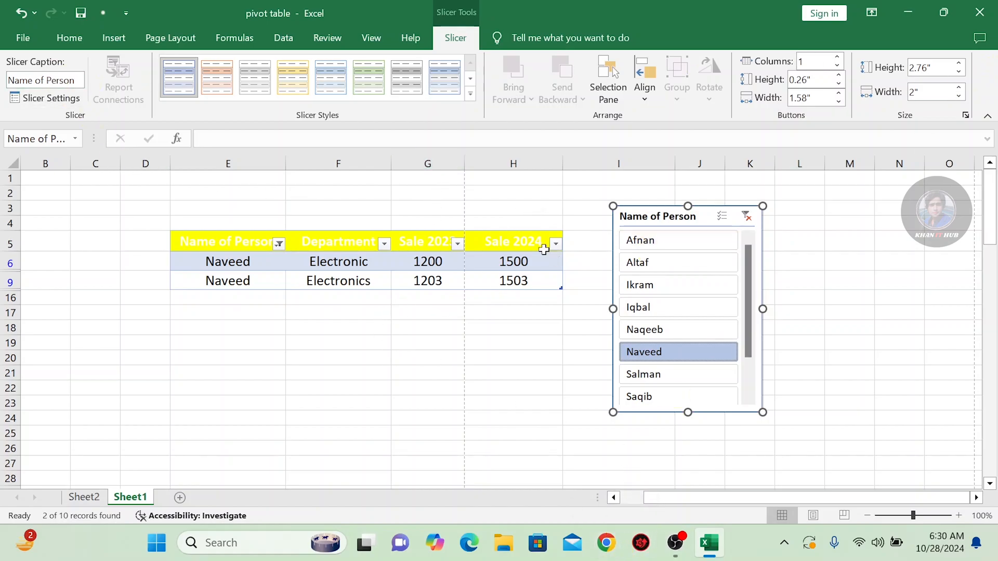
{"action": "key", "text": "ctrl+z"}
{"action": "key", "text": "ctrl+z"}
{"action": "key", "text": "ctrl+z"}
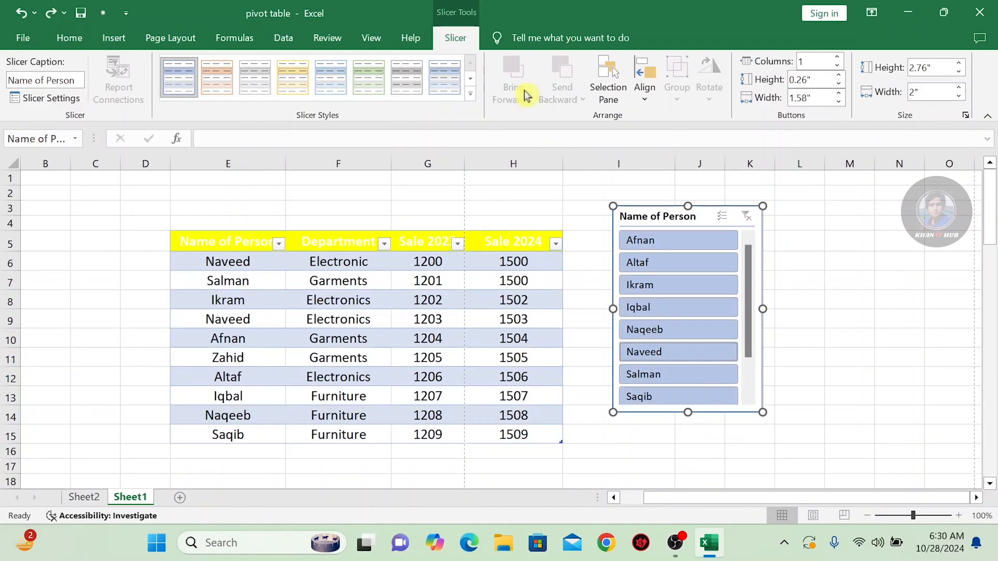
Insert a second slicer for the Sale 2023 column and move it up near the header rows
{"action": "left_click", "coordinate": [337, 264]}
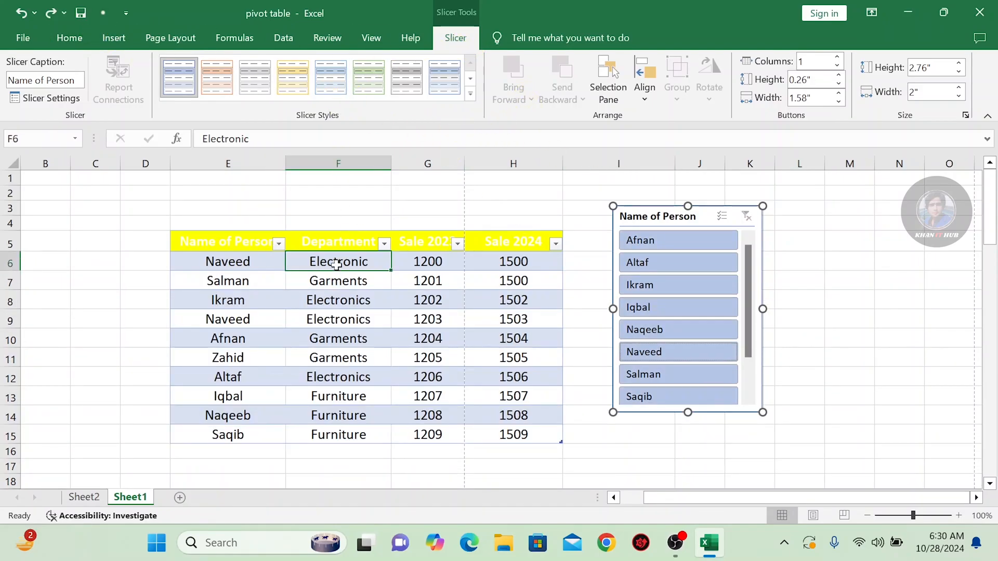
{"action": "left_click", "coordinate": [451, 42]}
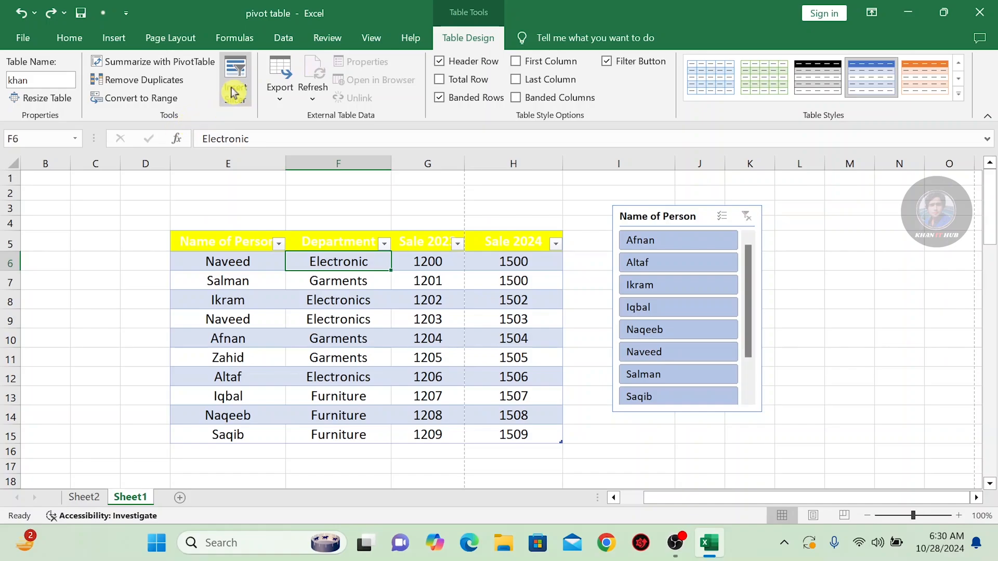
{"action": "left_click", "coordinate": [236, 87]}
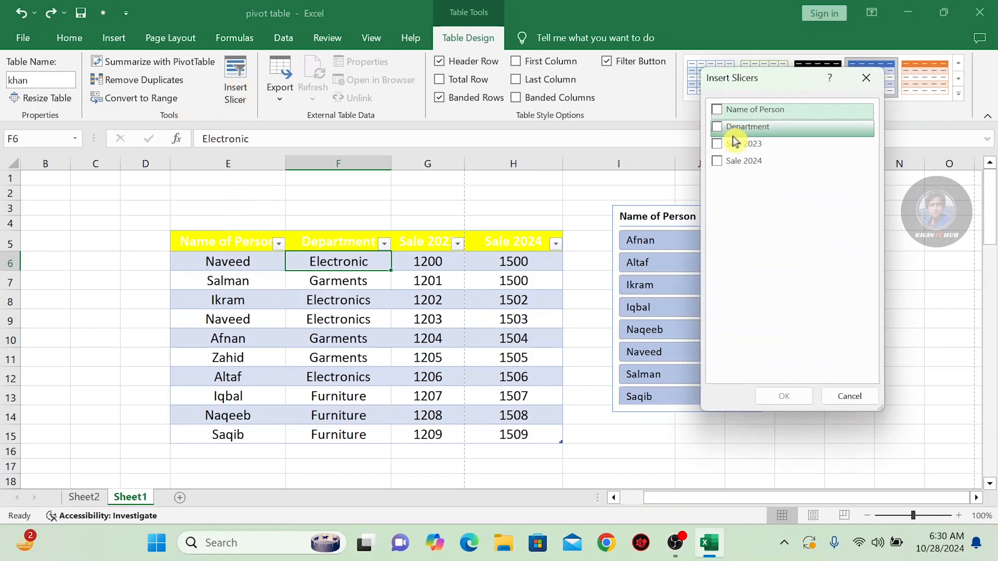
{"action": "left_click", "coordinate": [717, 144]}
{"action": "left_click", "coordinate": [784, 396]}
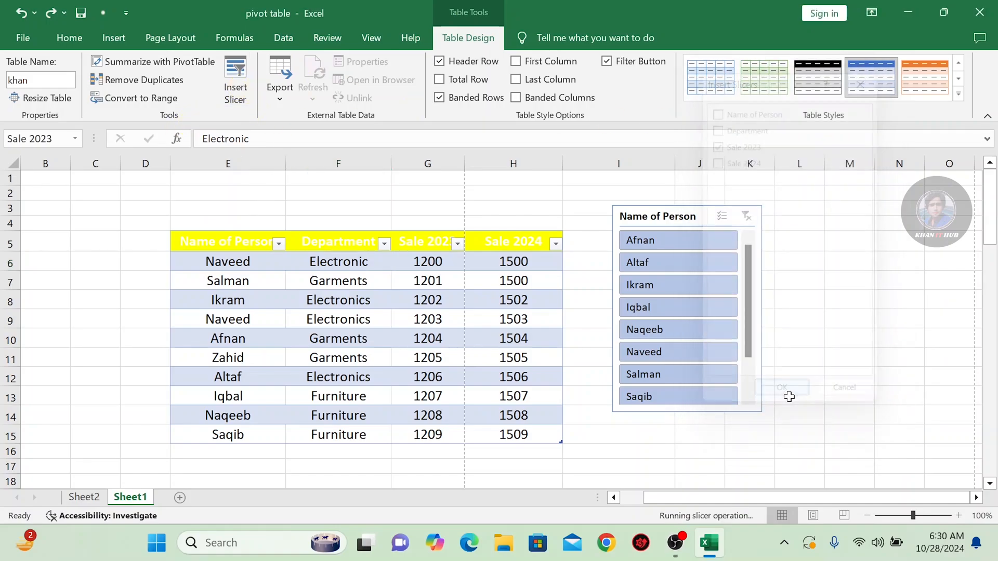
{"action": "left_click_drag", "start_coordinate": [498, 245], "coordinate": [503, 185]}
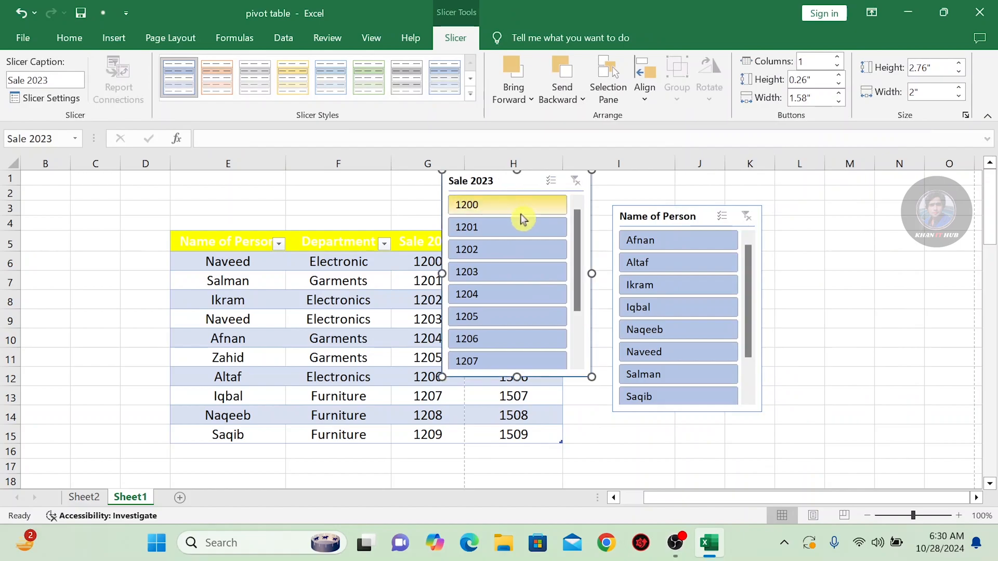
Filter the table by Sale 2023 values 1200, 1204 and 1202 in turn, with the slicer moved below the filtered row
{"action": "left_click", "coordinate": [485, 207]}
{"action": "left_click_drag", "start_coordinate": [493, 183], "coordinate": [342, 280]}
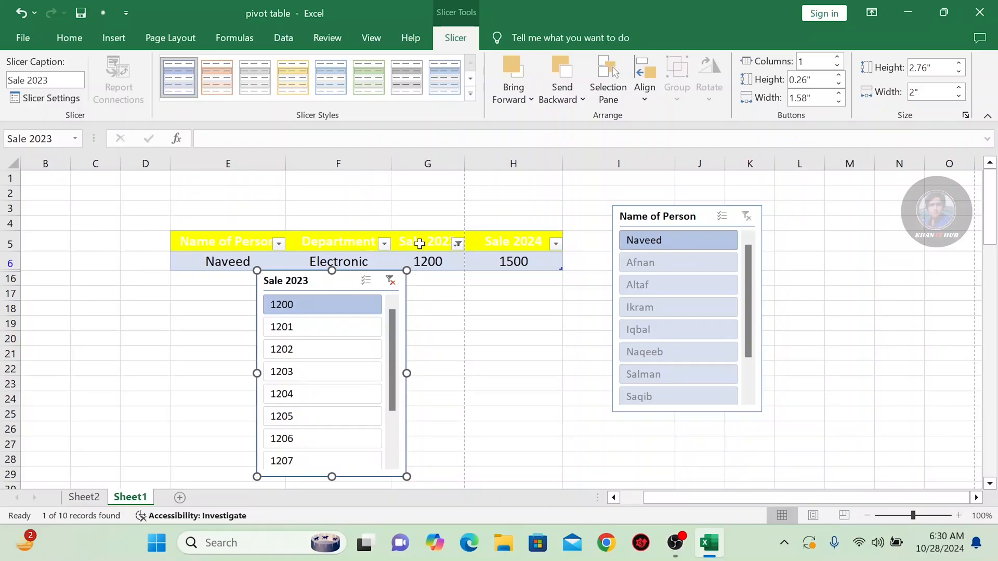
{"action": "left_click", "coordinate": [301, 395]}
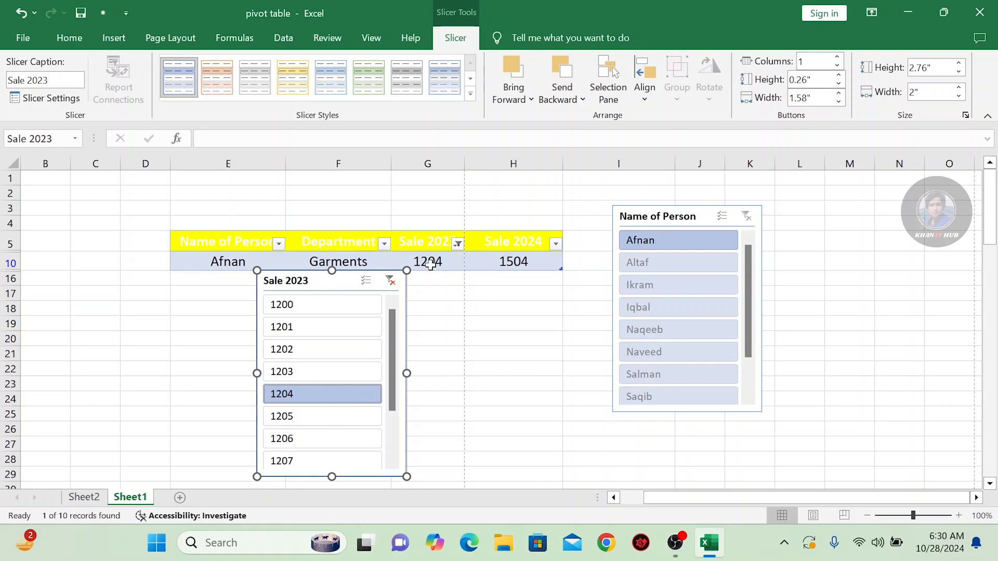
{"action": "left_click", "coordinate": [275, 356]}
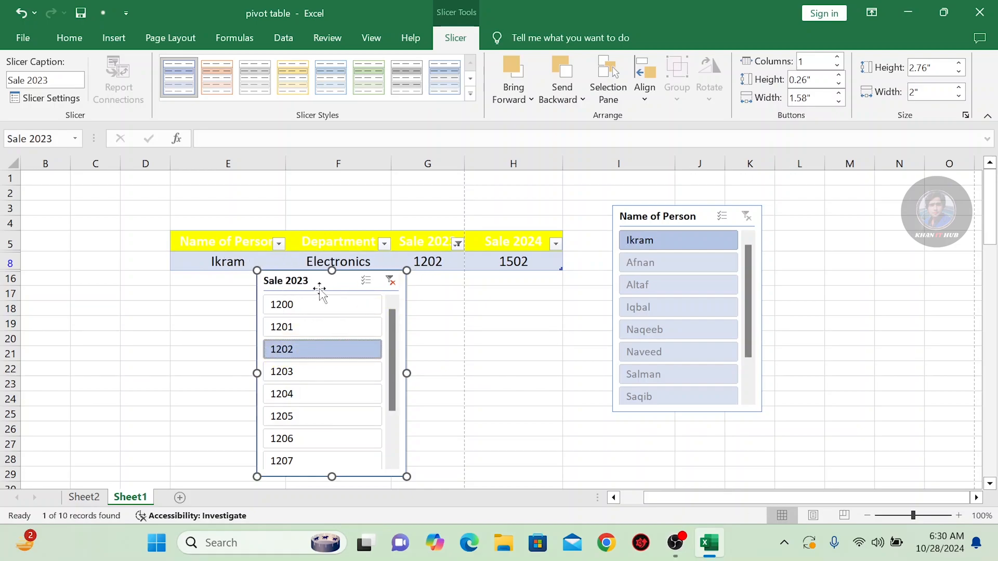
Filter the table by 1205 in the Sale 2023 slicer, then move the slicer over the Department column and clear its filter
{"action": "left_click_drag", "start_coordinate": [321, 289], "coordinate": [323, 266]}
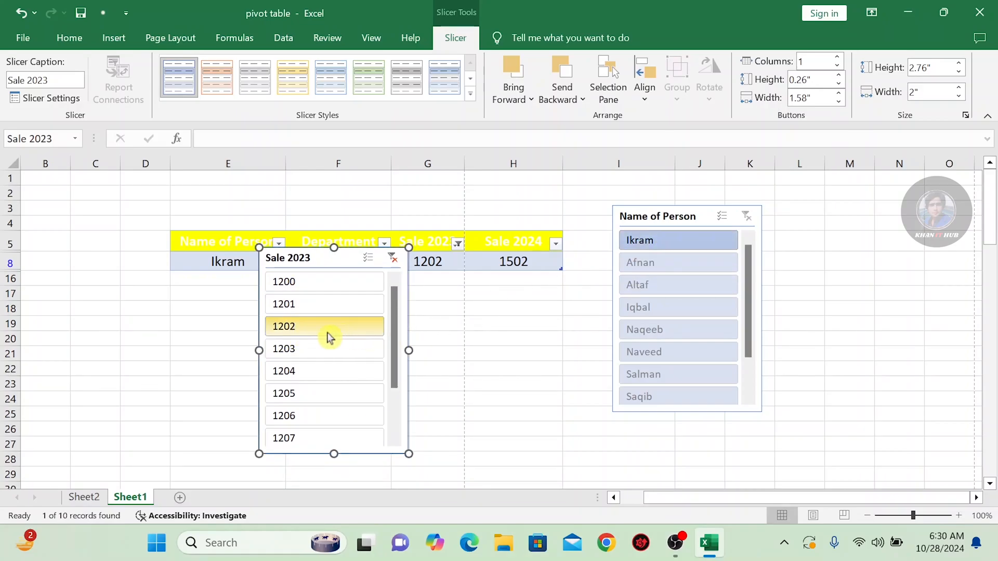
{"action": "left_click", "coordinate": [297, 397]}
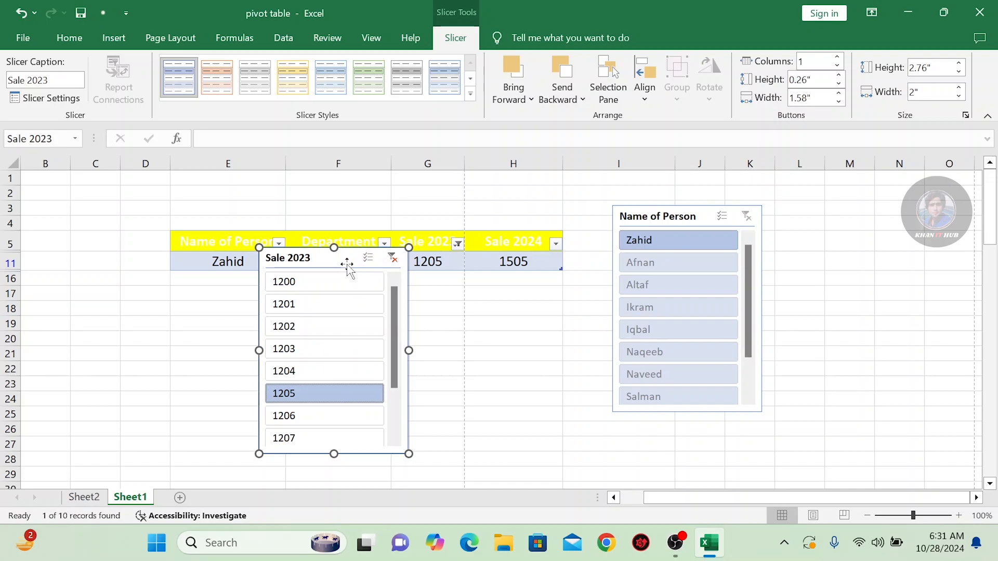
{"action": "left_click_drag", "start_coordinate": [347, 259], "coordinate": [366, 211]}
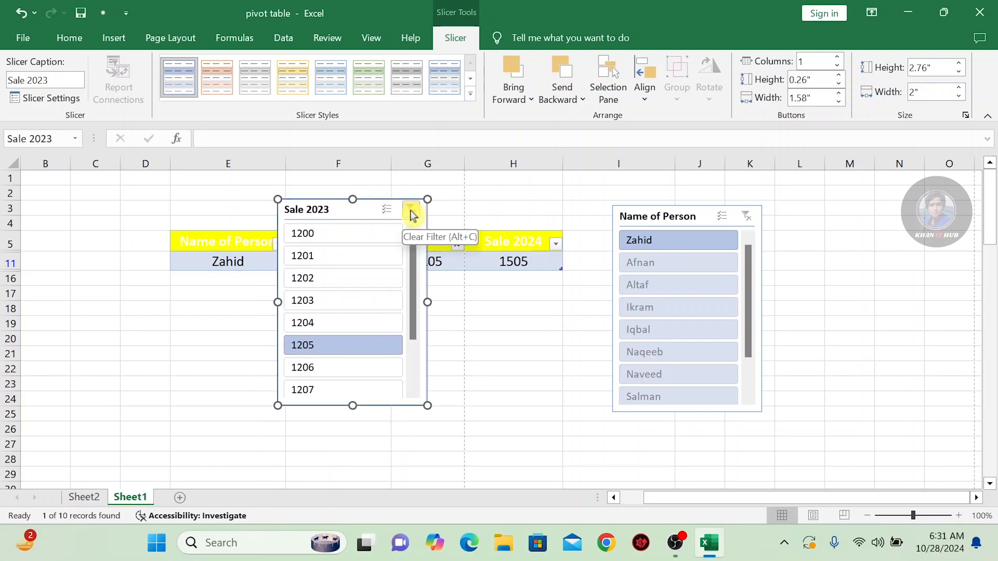
{"action": "left_click", "coordinate": [415, 215]}
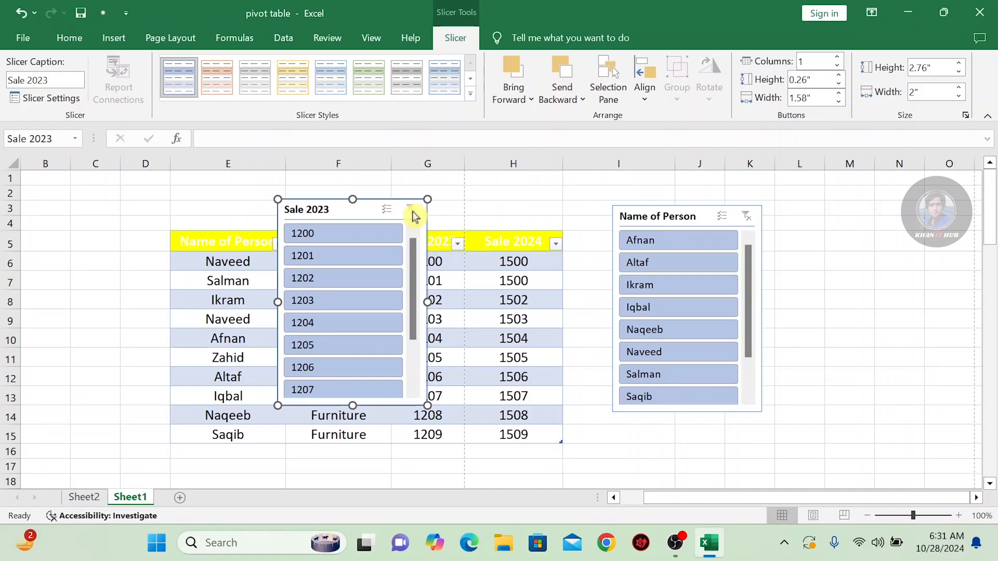
Undo the slicer filtering, moves and insertions until both the Sale 2023 and Name of Person slicers are gone
{"action": "left_click", "coordinate": [659, 219]}
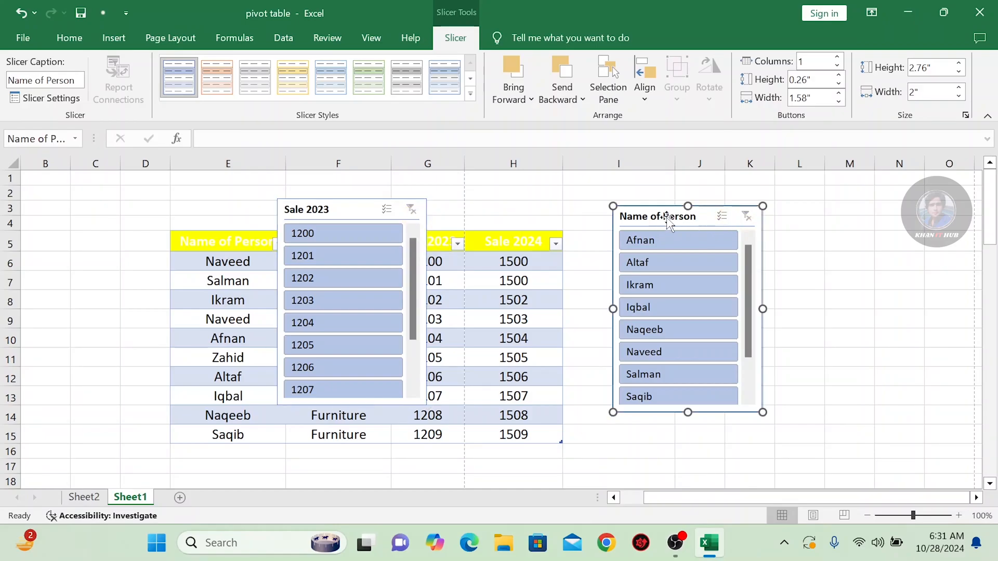
{"action": "right_click", "coordinate": [665, 218]}
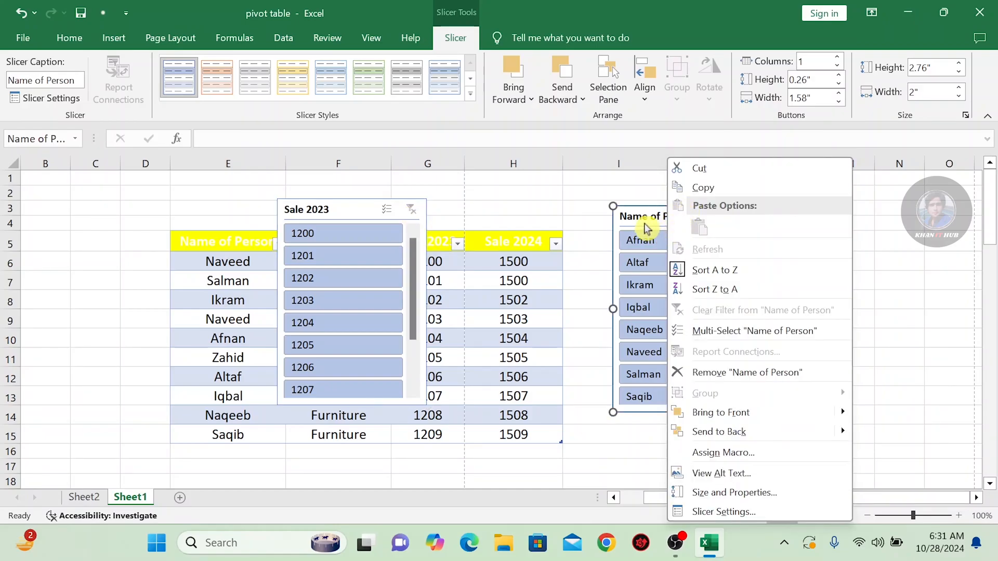
{"action": "left_click", "coordinate": [649, 222]}
{"action": "key", "text": "ctrl+z"}
{"action": "key", "text": "ctrl+z"}
{"action": "key", "text": "ctrl+z"}
{"action": "key", "text": "ctrl+z"}
{"action": "key", "text": "ctrl+z"}
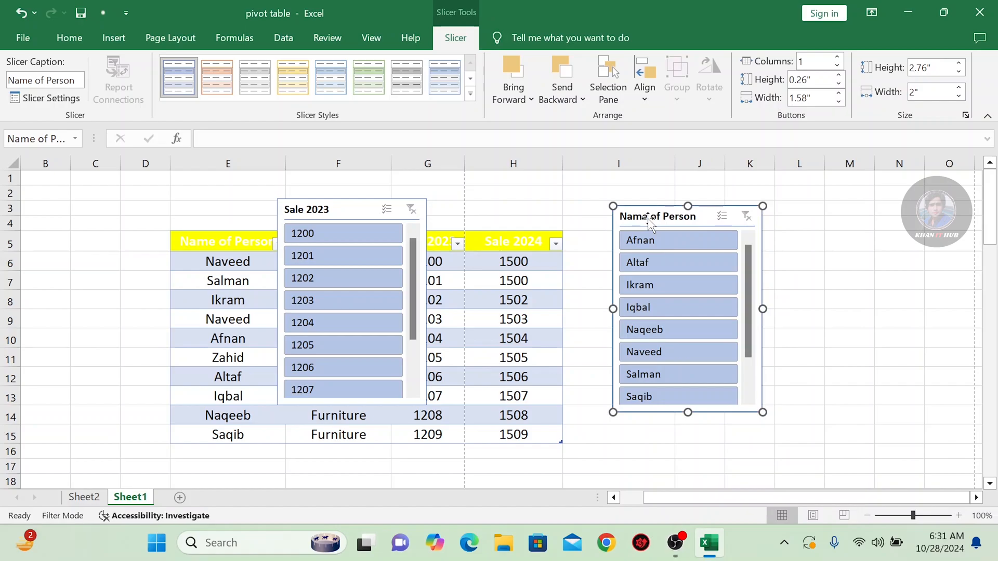
{"action": "key", "text": "ctrl+z"}
{"action": "key", "text": "ctrl+z"}
{"action": "key", "text": "ctrl+z"}
{"action": "key", "text": "ctrl+z"}
{"action": "key", "text": "ctrl+z"}
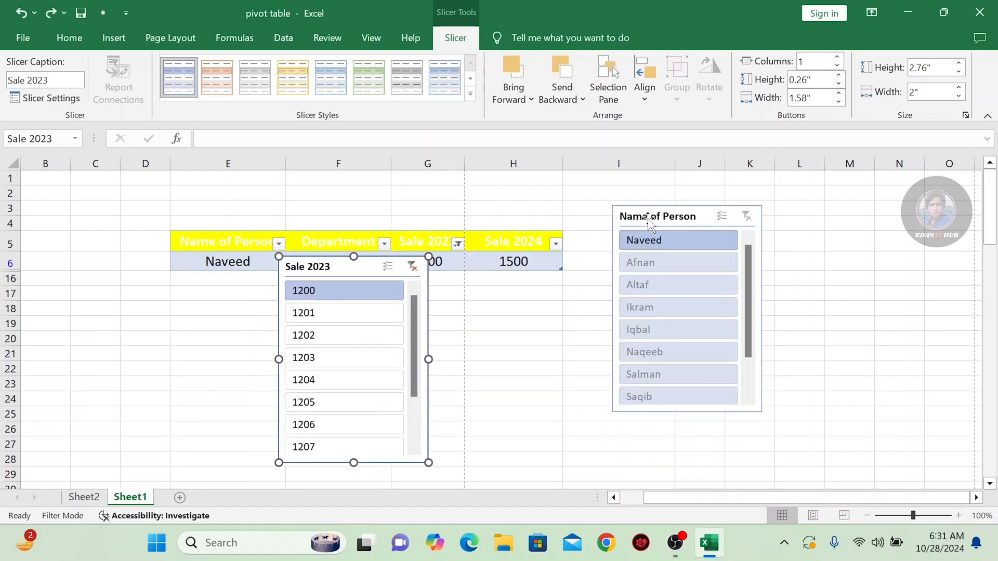
{"action": "key", "text": "ctrl+z"}
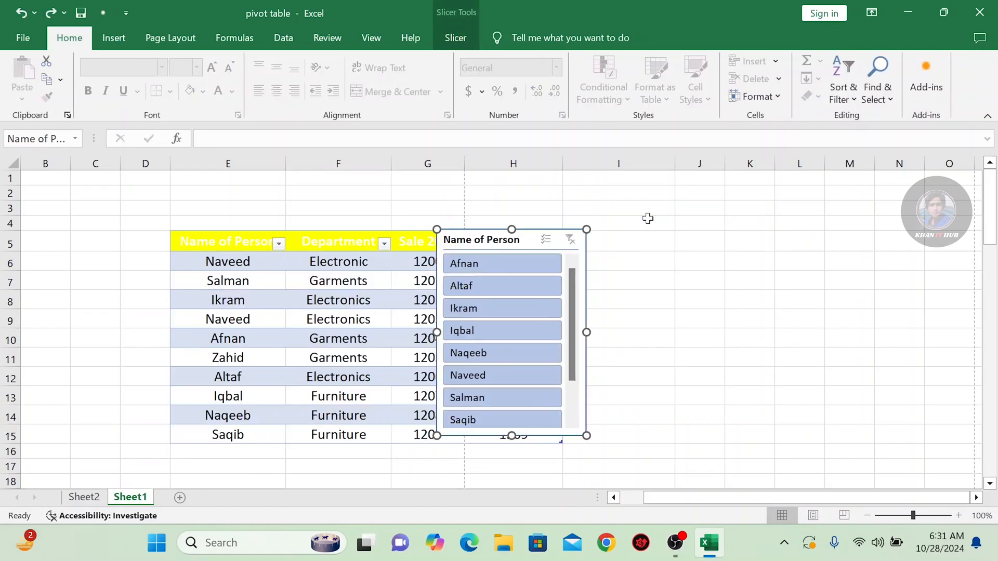
{"action": "key", "text": "ctrl+z"}
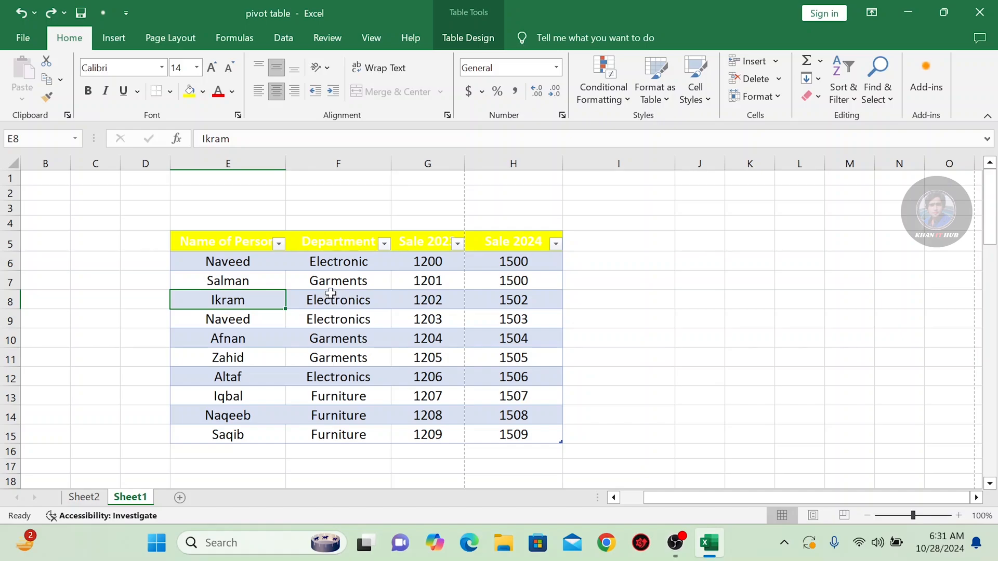
Examine the address, name and description settings for exporting the table to a SharePoint list, then close them without exporting
{"action": "left_click", "coordinate": [346, 265]}
{"action": "left_click", "coordinate": [483, 40]}
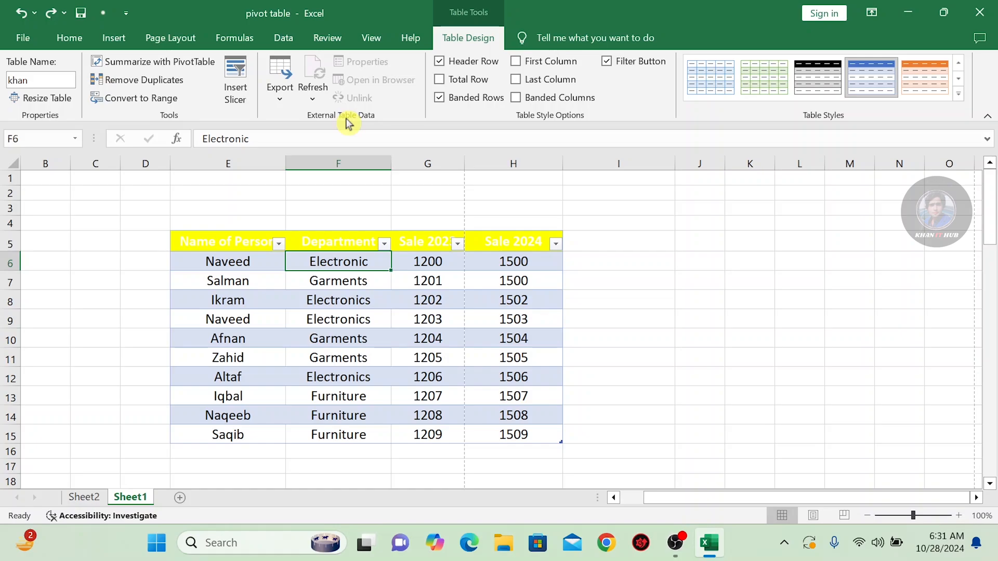
{"action": "left_click", "coordinate": [280, 85]}
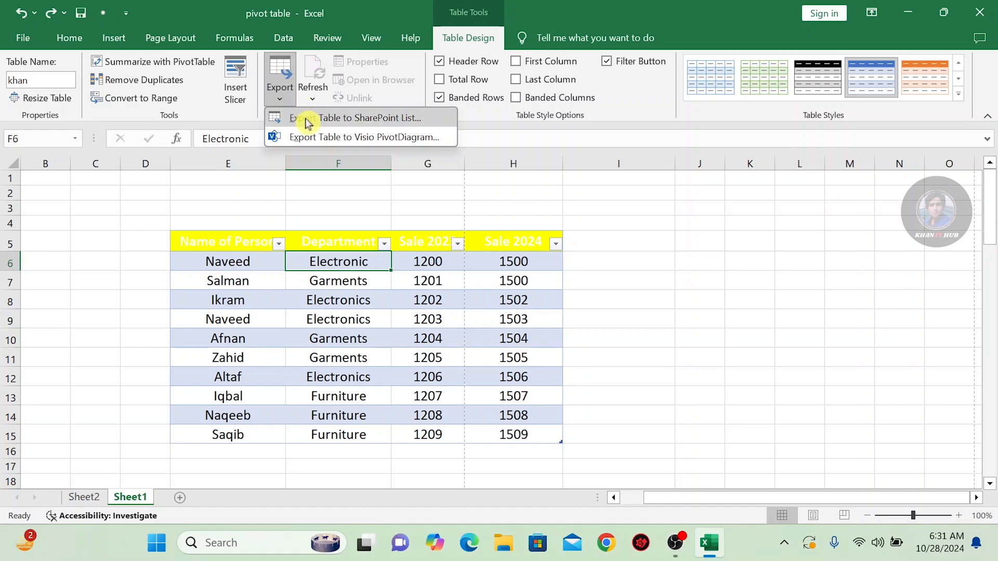
{"action": "left_click", "coordinate": [389, 125]}
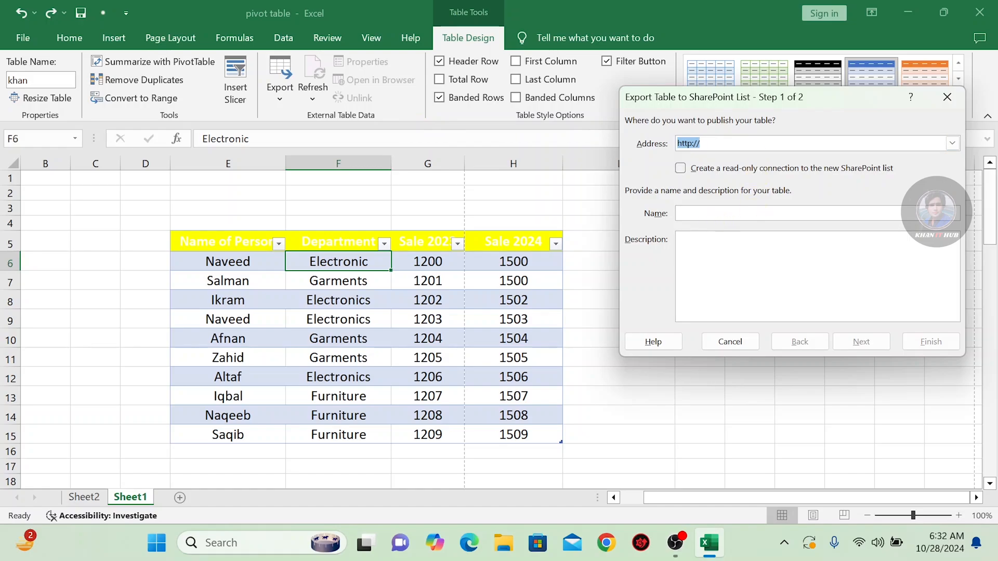
{"action": "left_click", "coordinate": [738, 213]}
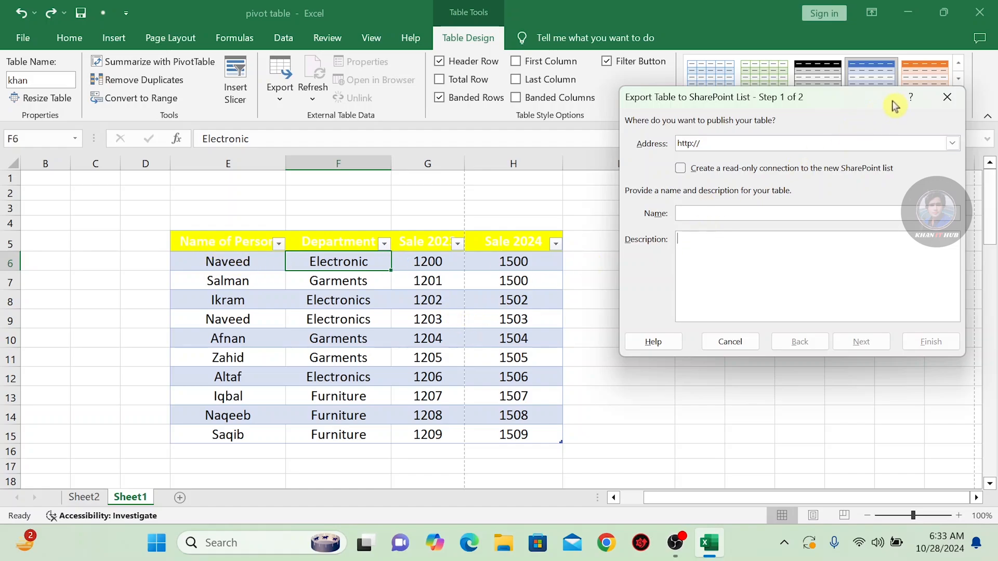
{"action": "left_click", "coordinate": [947, 97]}
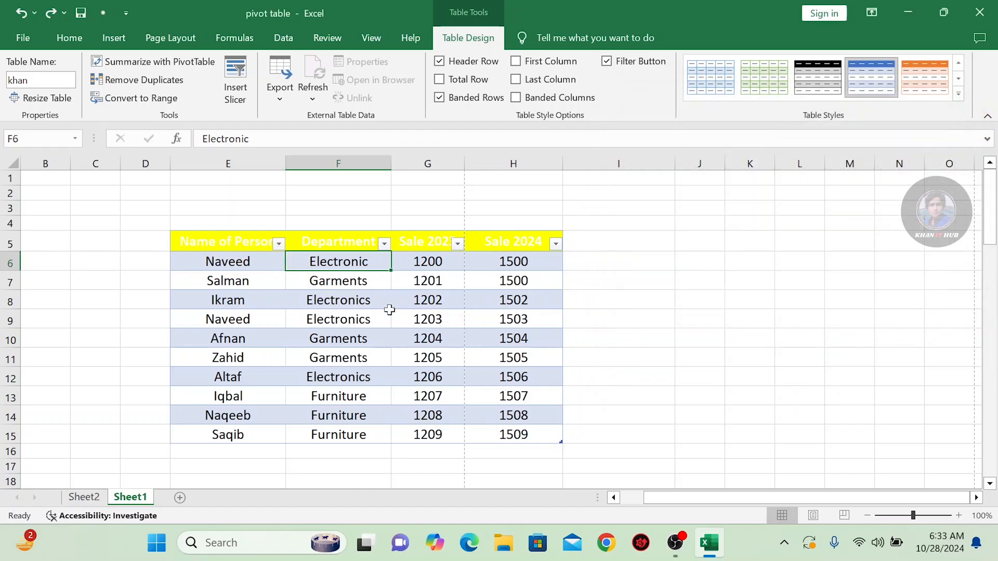
Try to export the whole sales table to a SharePoint list with the name ghr and description ghtrr
{"action": "left_click_drag", "start_coordinate": [217, 245], "coordinate": [512, 431]}
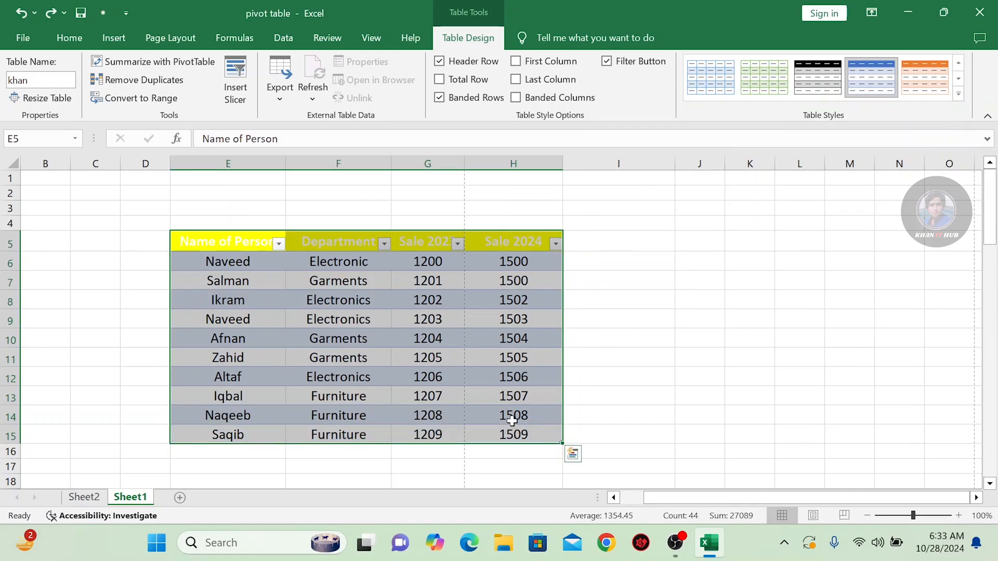
{"action": "left_click", "coordinate": [270, 95]}
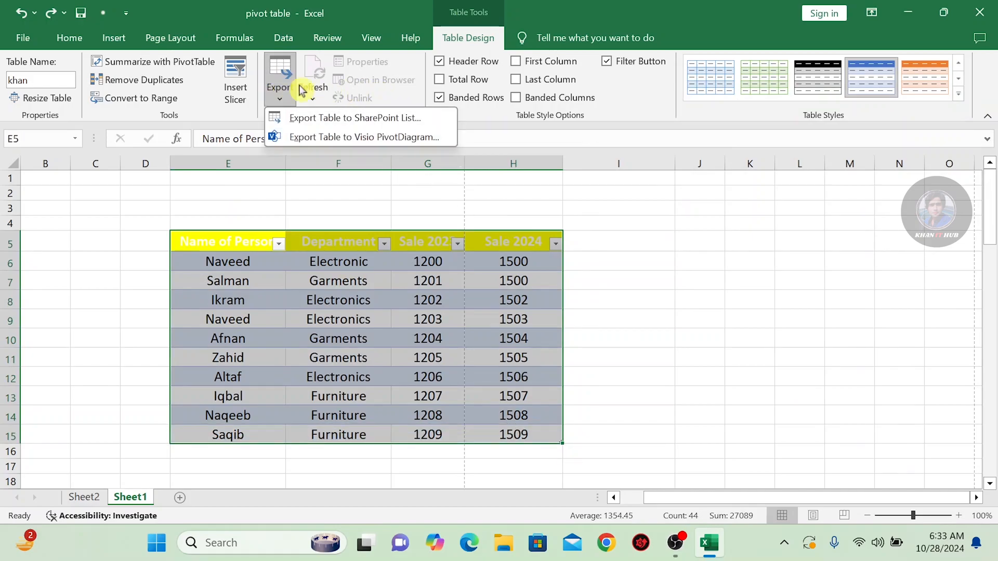
{"action": "left_click", "coordinate": [357, 118]}
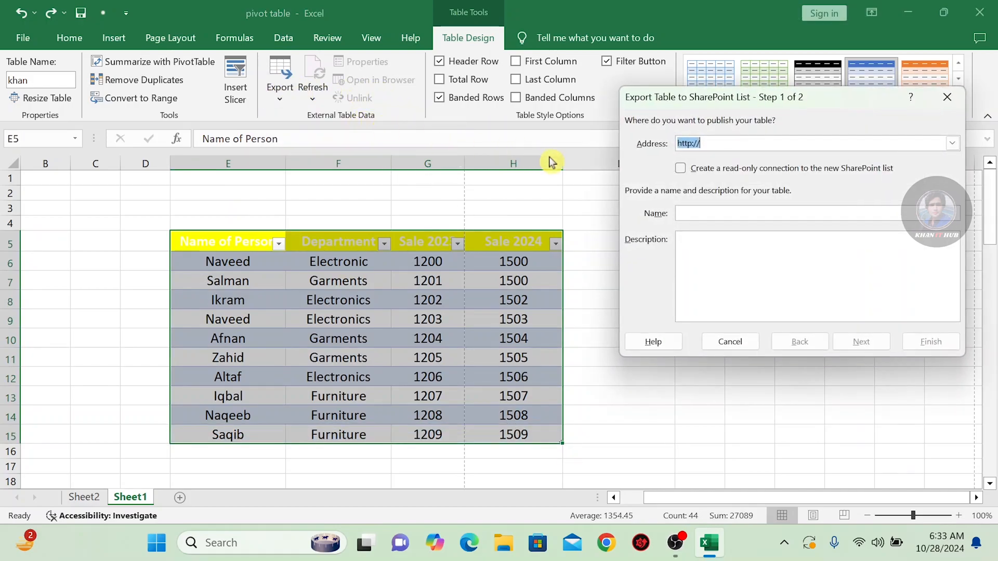
{"action": "left_click", "coordinate": [775, 214]}
{"action": "type", "text": "ghr"}
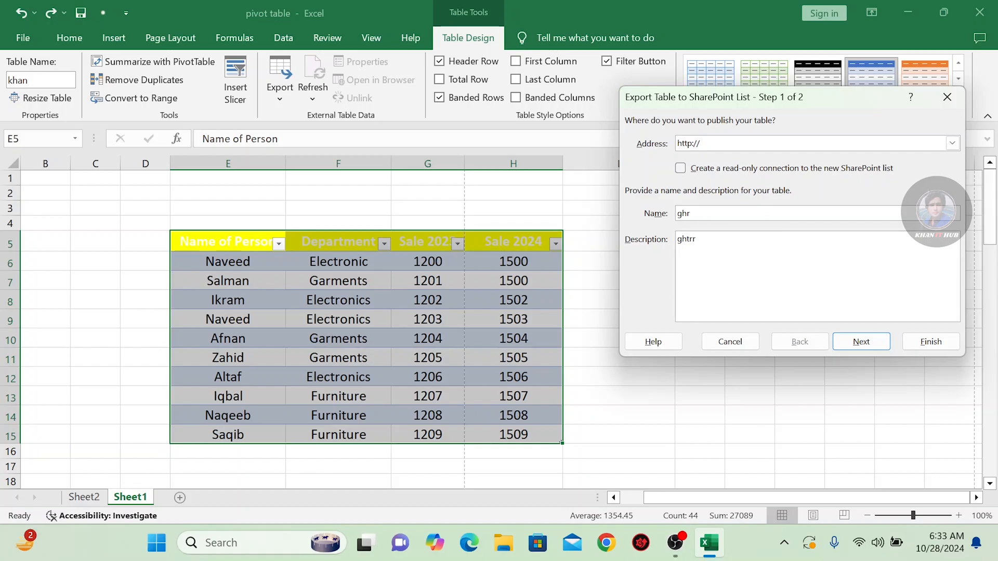
{"action": "left_click", "coordinate": [850, 343]}
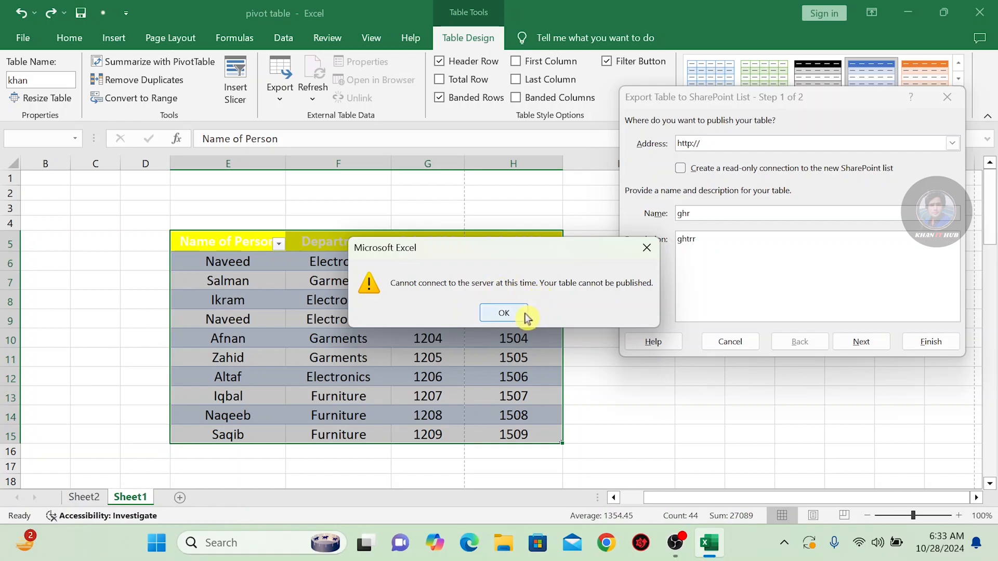
{"action": "left_click", "coordinate": [644, 252]}
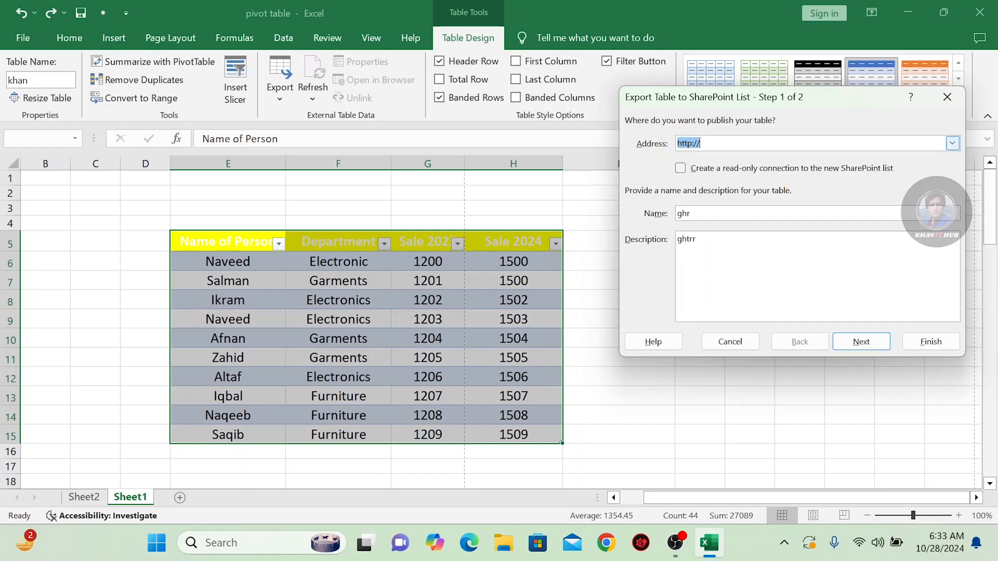
{"action": "left_click", "coordinate": [944, 98]}
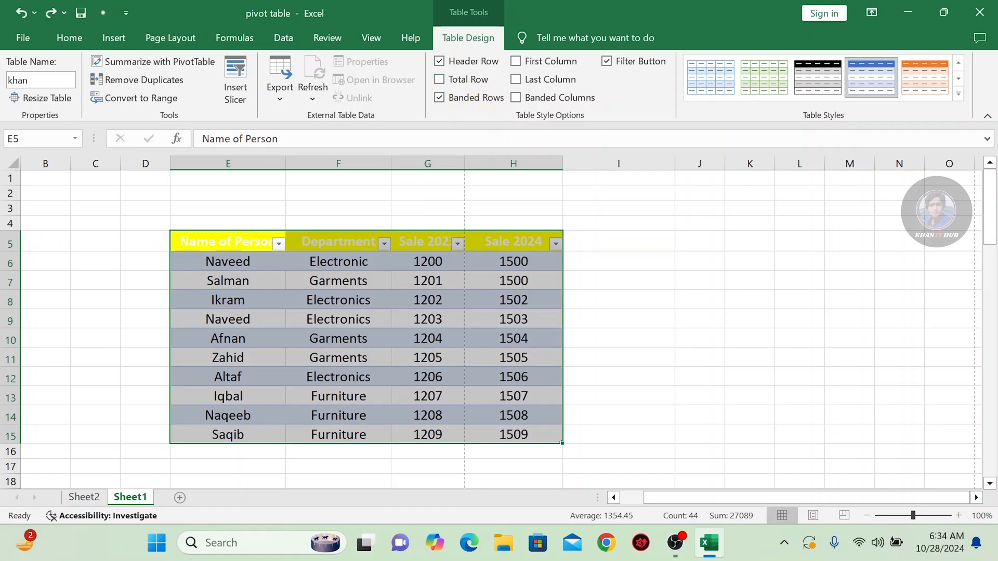
Turn off the table's Banded Rows and toggle its Header Row off and on twice, leaving the header row shown
{"action": "left_click", "coordinate": [439, 61]}
{"action": "left_click", "coordinate": [440, 98]}
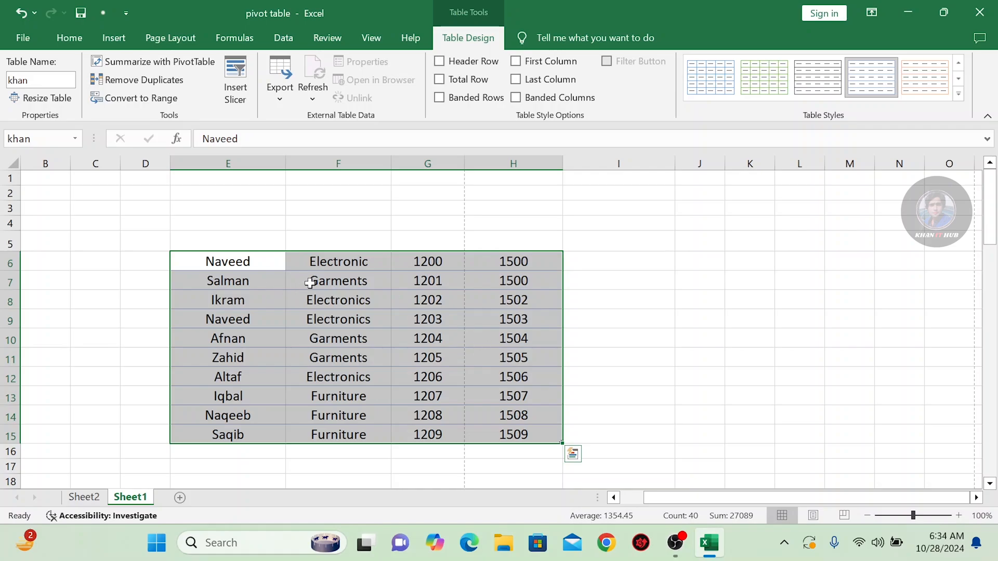
{"action": "left_click", "coordinate": [441, 63]}
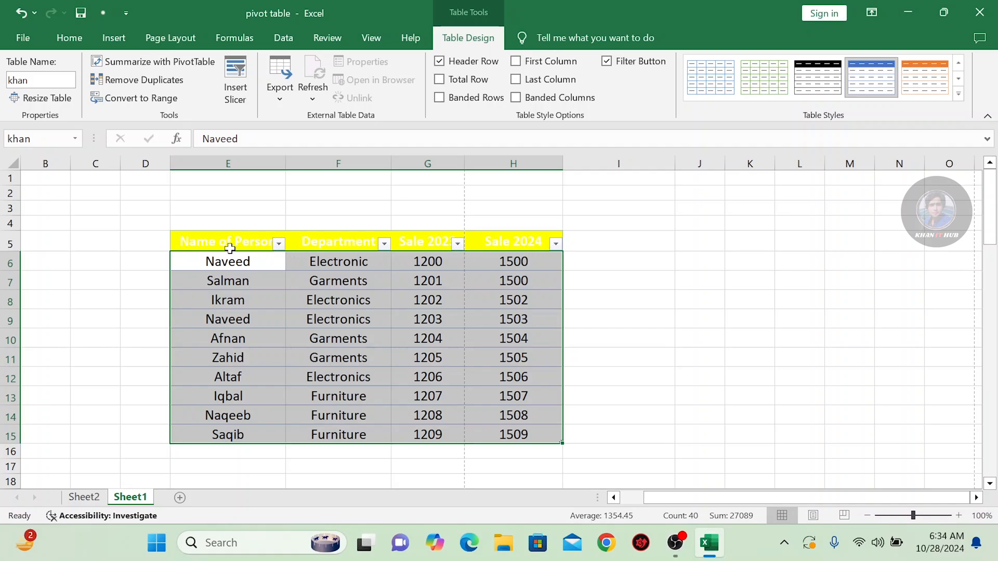
{"action": "left_click", "coordinate": [440, 61]}
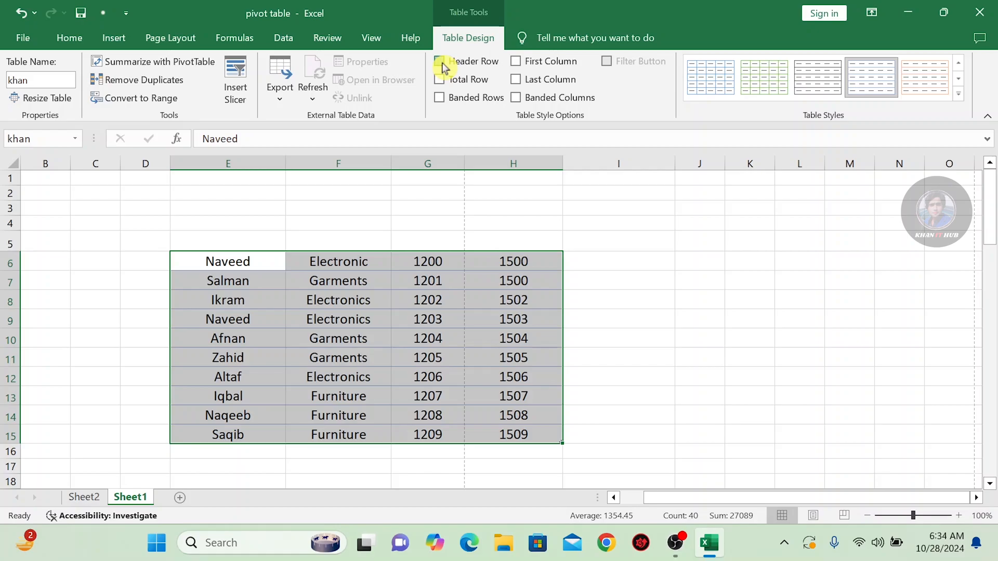
{"action": "left_click", "coordinate": [440, 61]}
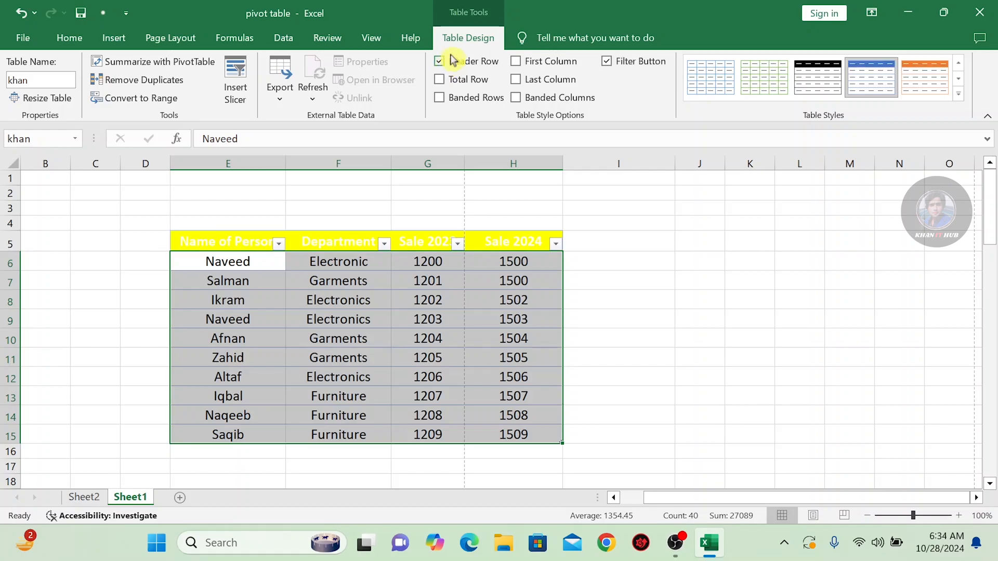
Turn on the table's First Column formatting, switching it off and on once more to compare
{"action": "left_click", "coordinate": [517, 63]}
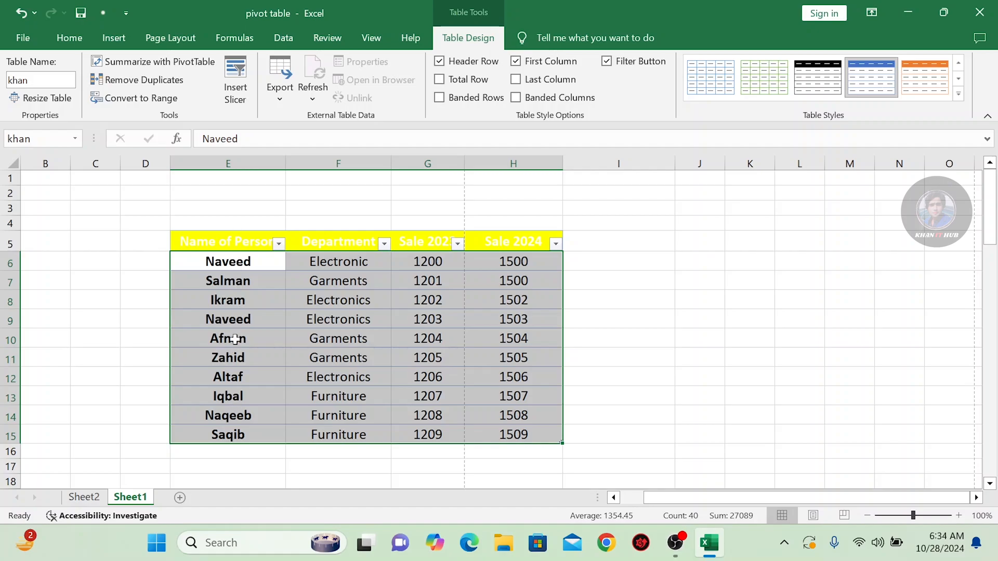
{"action": "left_click", "coordinate": [517, 62]}
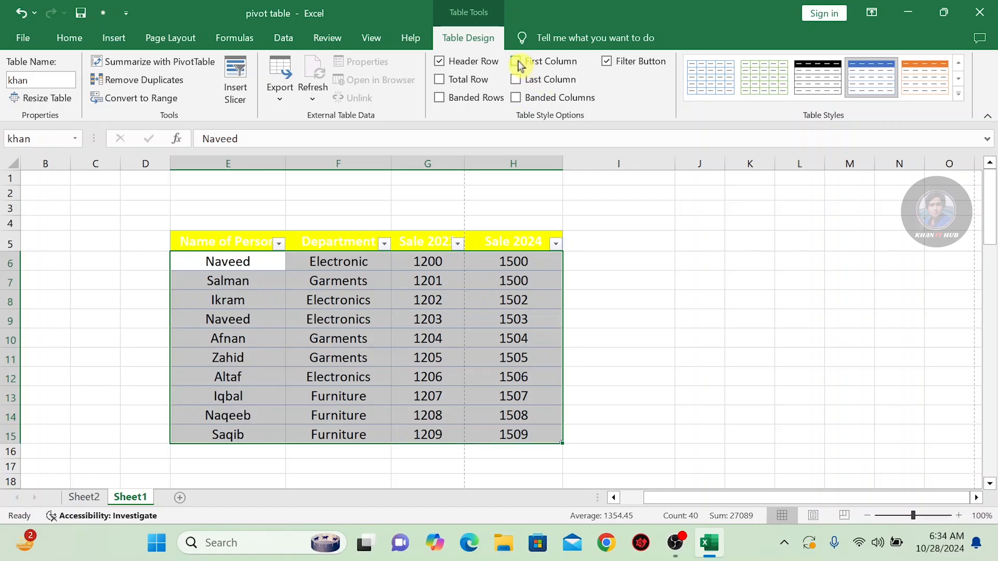
{"action": "left_click", "coordinate": [517, 62]}
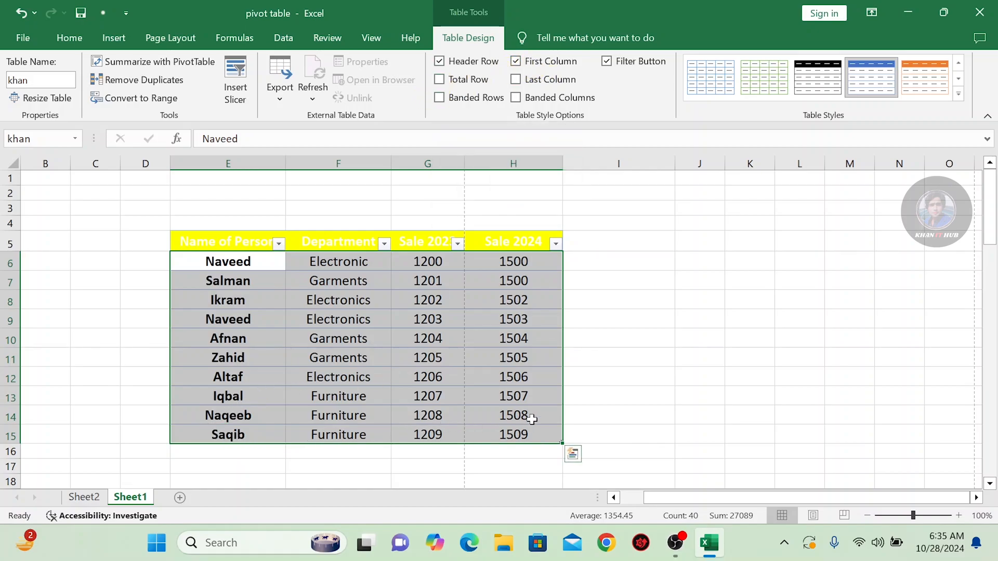
Show the table's Total Row and Last Column formatting in turn, switching each off again
{"action": "left_click", "coordinate": [439, 81]}
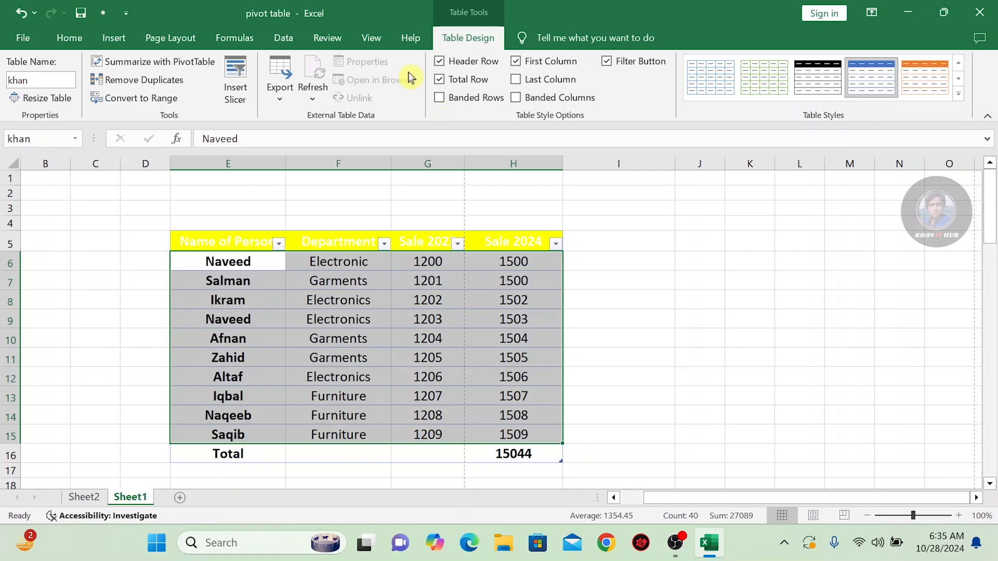
{"action": "left_click", "coordinate": [441, 81]}
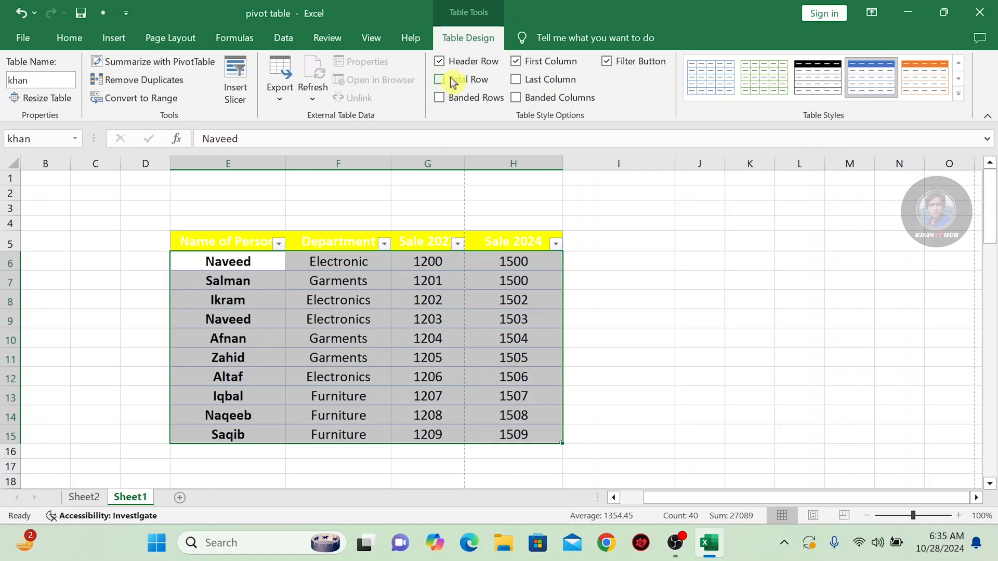
{"action": "left_click", "coordinate": [520, 81]}
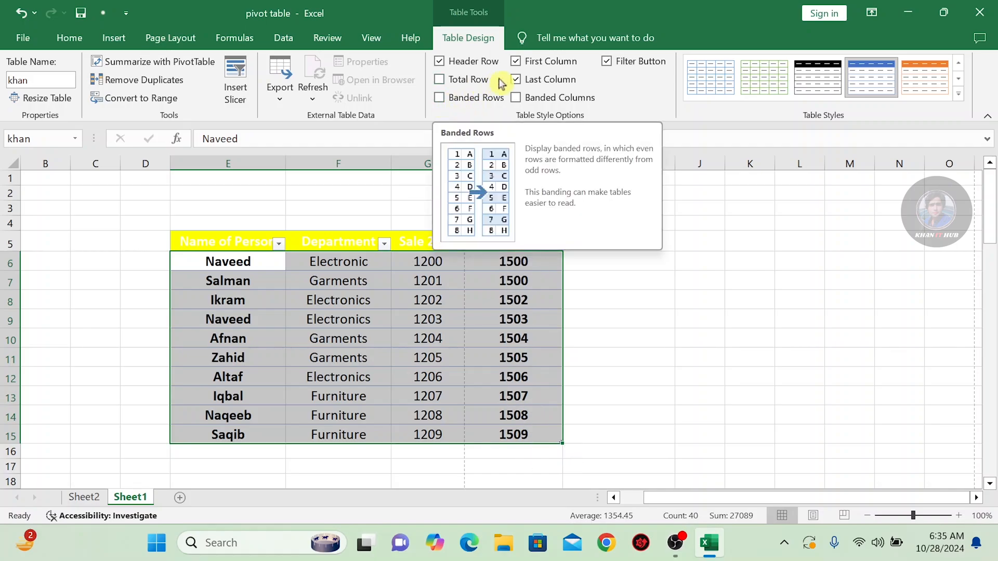
{"action": "left_click", "coordinate": [515, 79]}
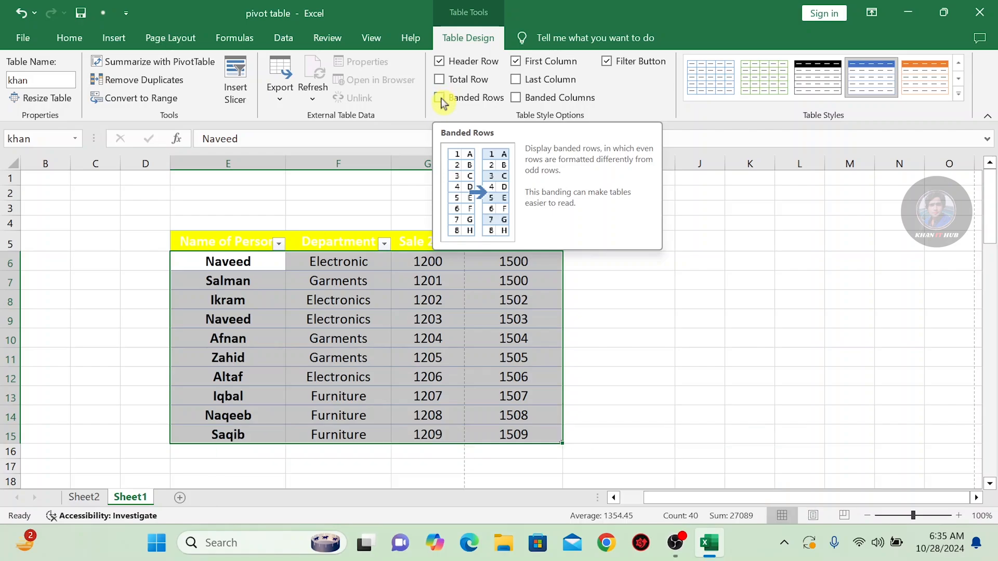
Turn on Banded Rows, inspect the banding on the header and first rows of the Department column, and turn Banded Rows off again
{"action": "left_click", "coordinate": [441, 100]}
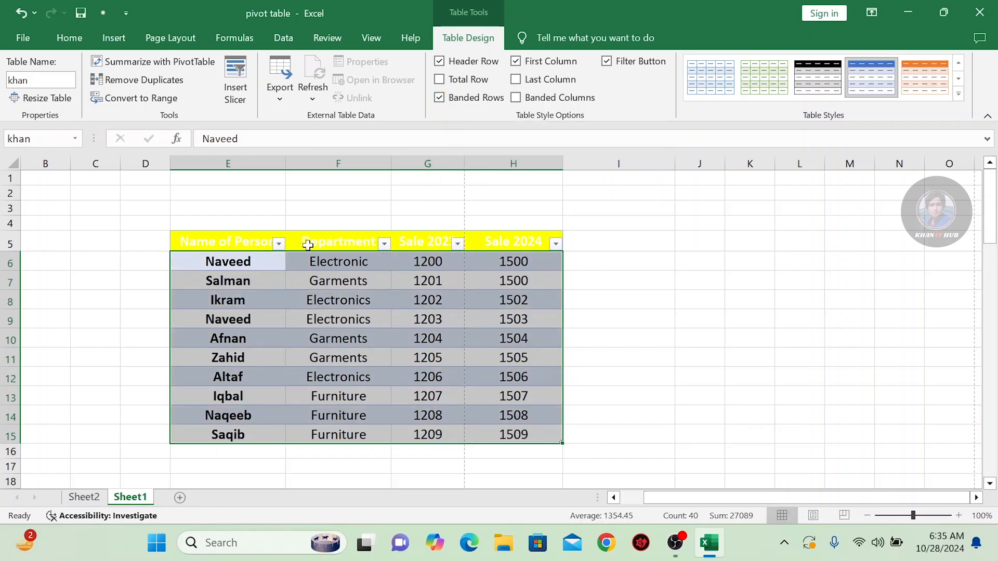
{"action": "left_click", "coordinate": [688, 263]}
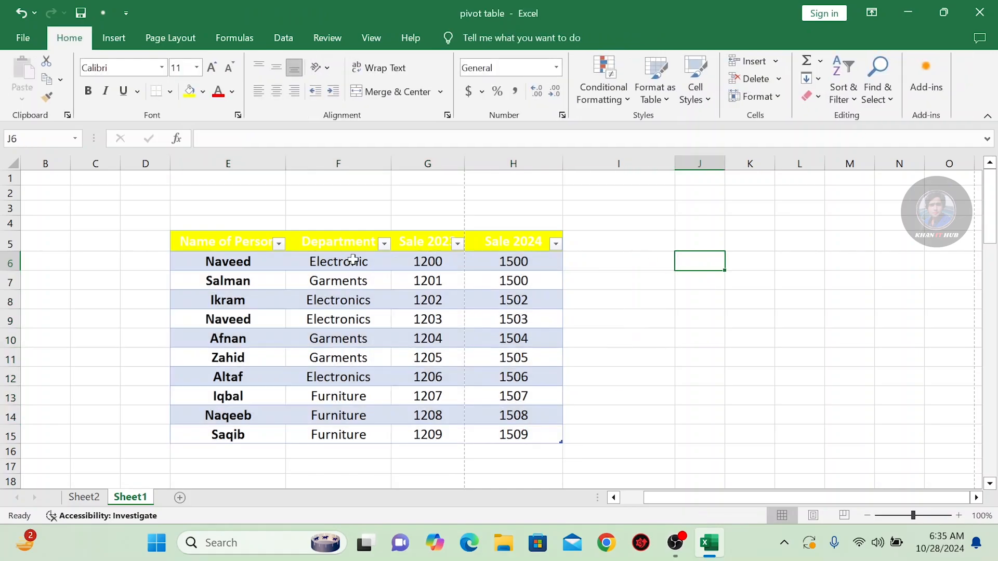
{"action": "left_click", "coordinate": [313, 244]}
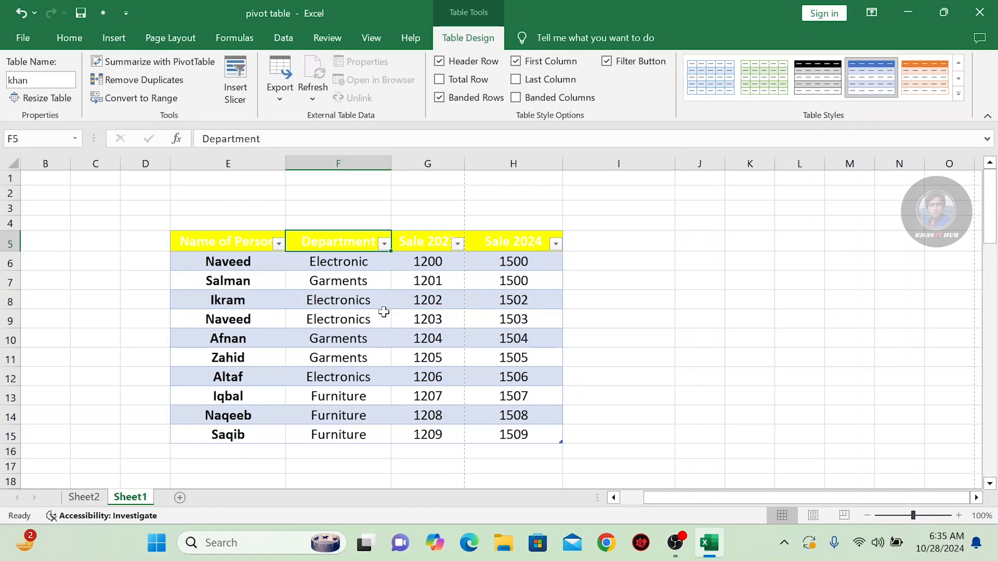
{"action": "left_click", "coordinate": [348, 263]}
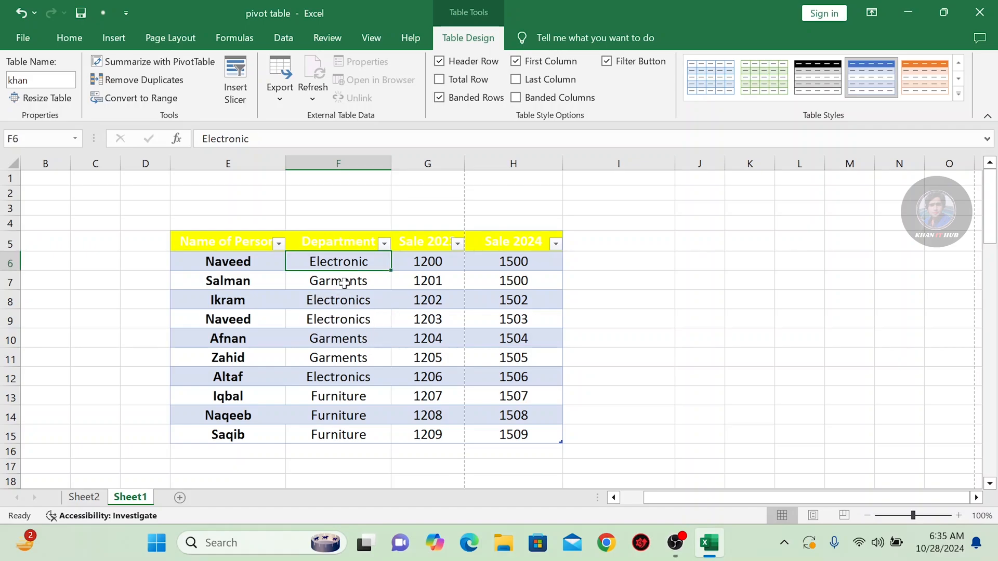
{"action": "left_click", "coordinate": [343, 286]}
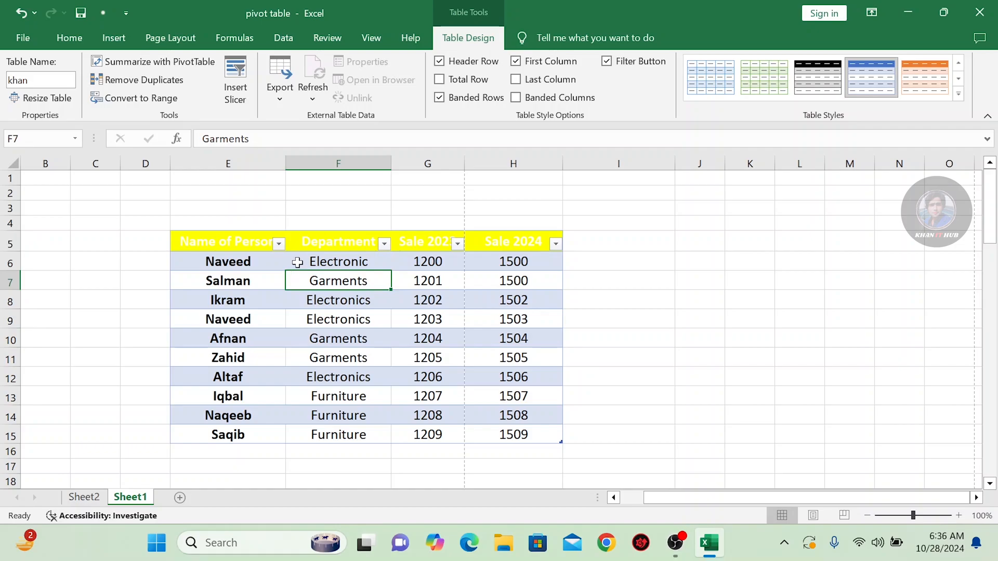
{"action": "left_click", "coordinate": [329, 257]}
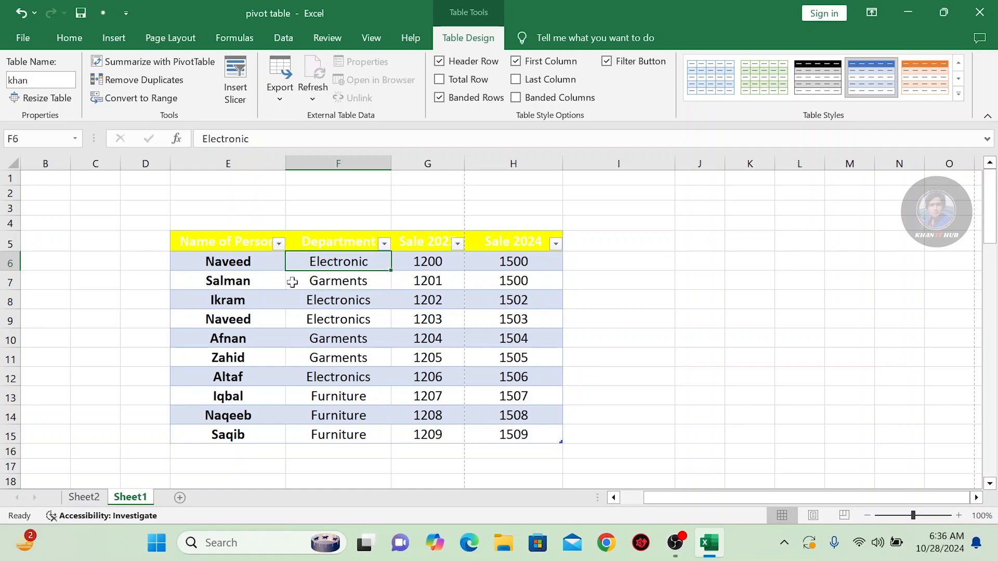
{"action": "left_click", "coordinate": [438, 98]}
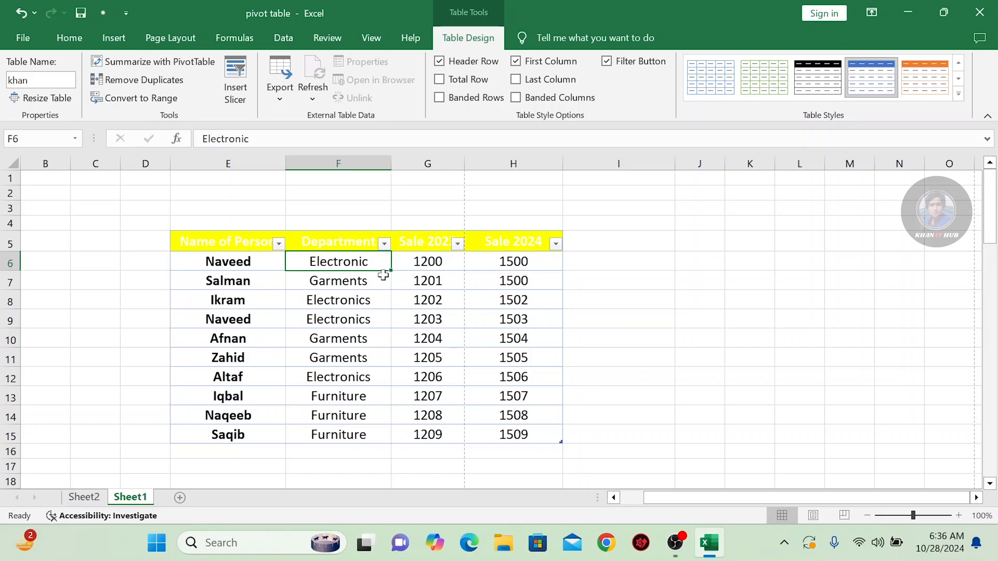
Turn on the table's Banded Columns and inspect the shading in the Sale 2023 and Name of Person columns
{"action": "left_click", "coordinate": [517, 98]}
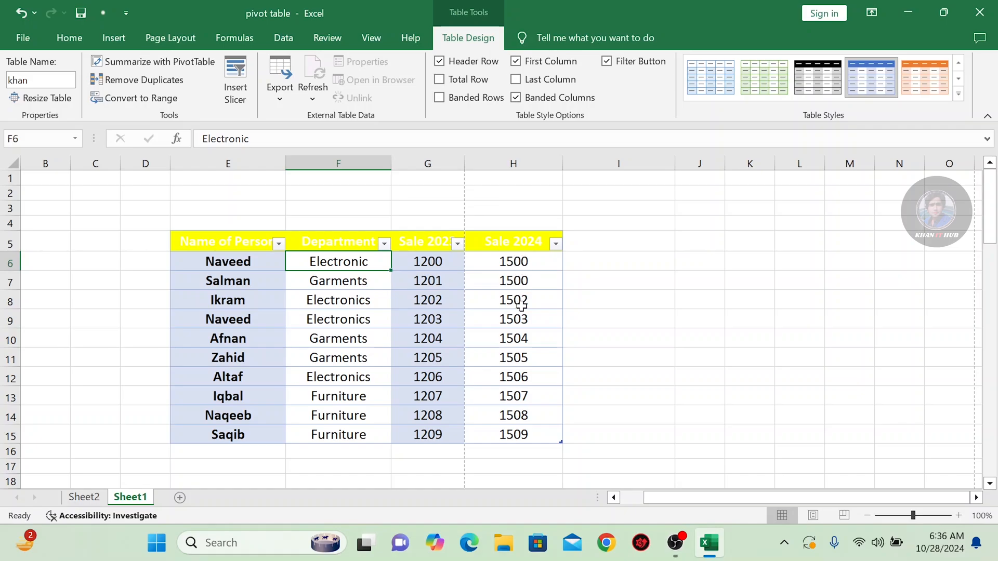
{"action": "left_click", "coordinate": [452, 336]}
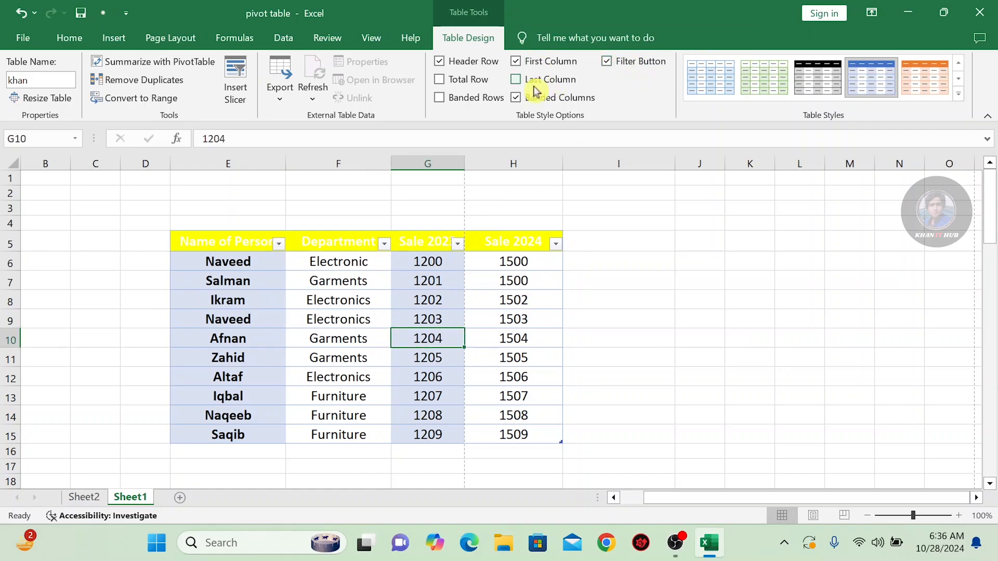
{"action": "left_click", "coordinate": [253, 268]}
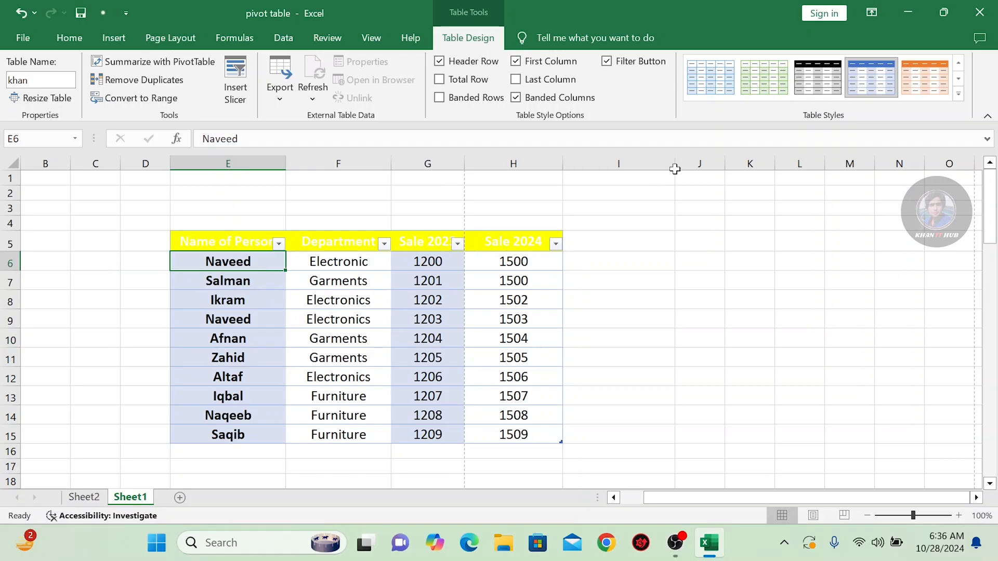
Hide the filter buttons in the table's header row and show them again
{"action": "left_click", "coordinate": [607, 67]}
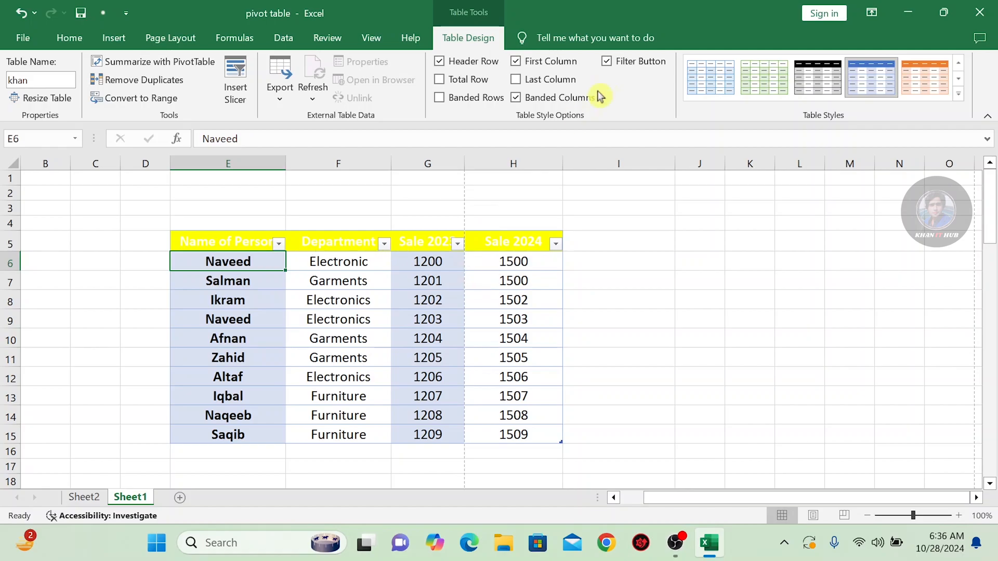
{"action": "left_click", "coordinate": [609, 61]}
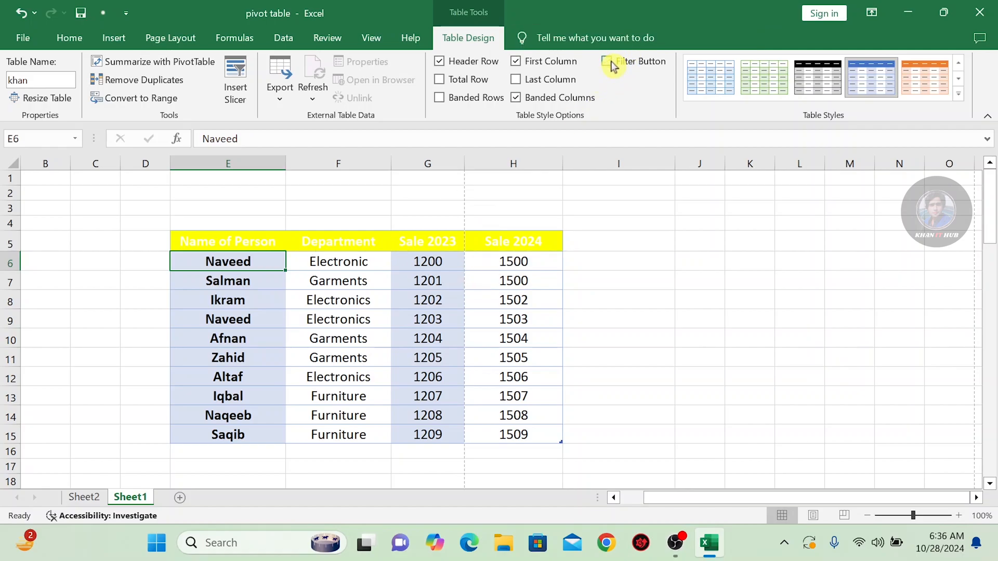
{"action": "left_click", "coordinate": [608, 61]}
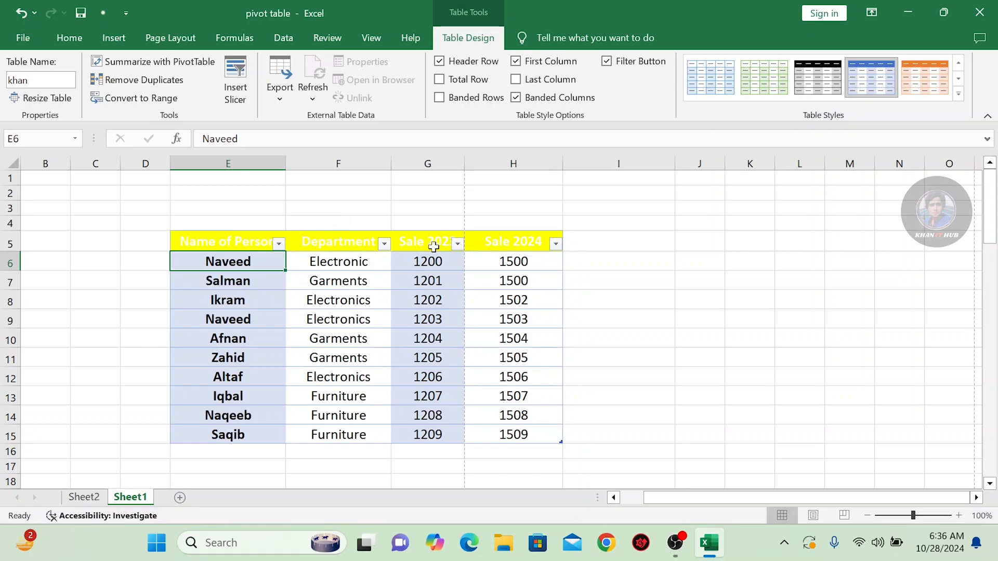
Look through the sort and filter options of the Name of Person column, including Sort by Color, without applying any
{"action": "left_click", "coordinate": [279, 244]}
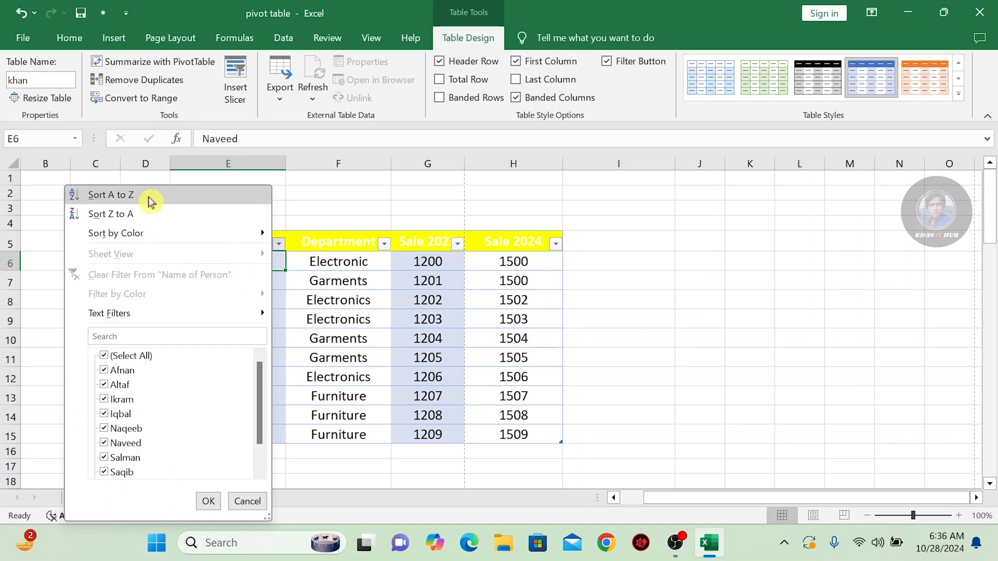
{"action": "mouse_move", "coordinate": [219, 233]}
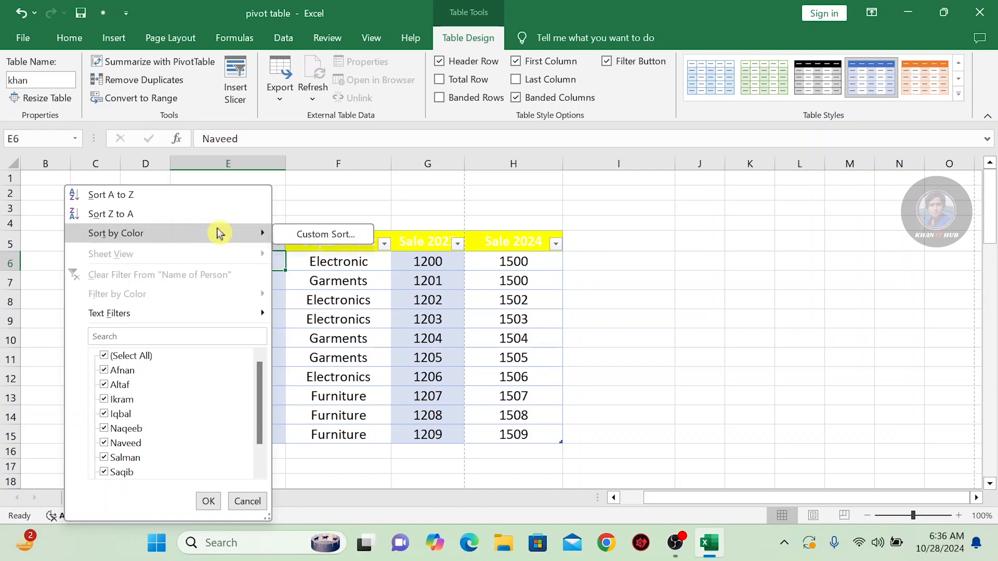
{"action": "left_click", "coordinate": [305, 185]}
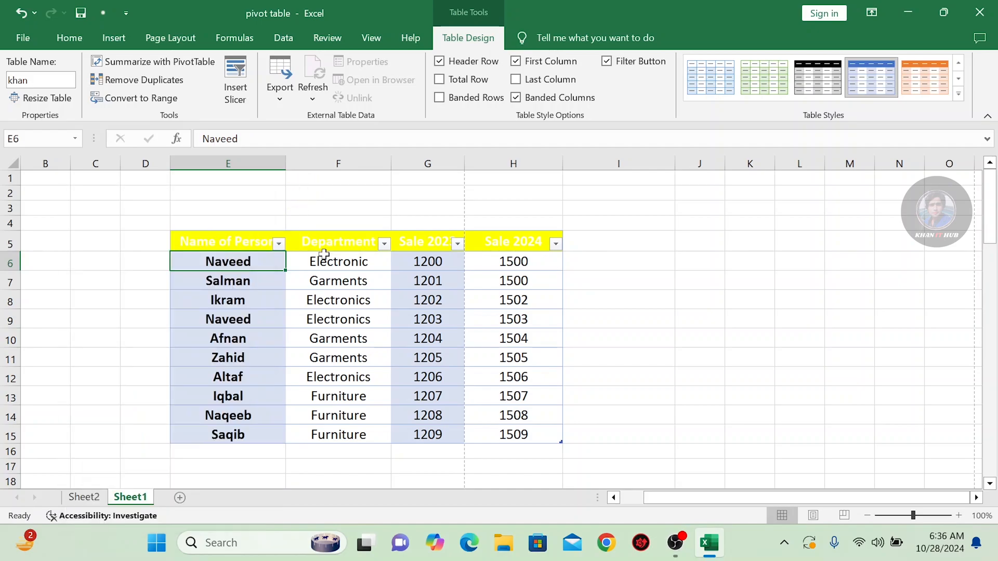
{"action": "left_click", "coordinate": [329, 266]}
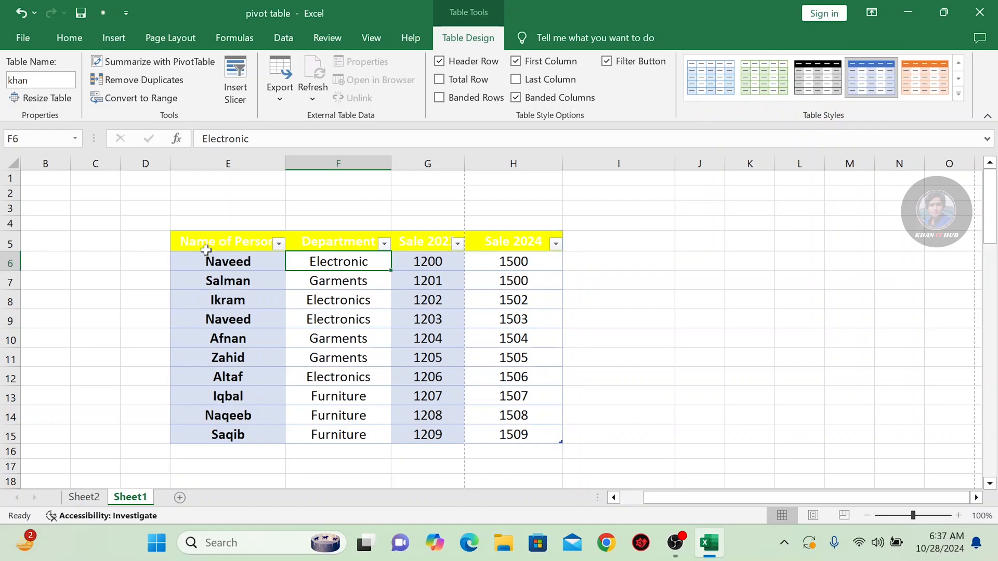
Apply the black and grey Medium style with a black first column to the whole sales table
{"action": "left_click_drag", "start_coordinate": [204, 248], "coordinate": [500, 436]}
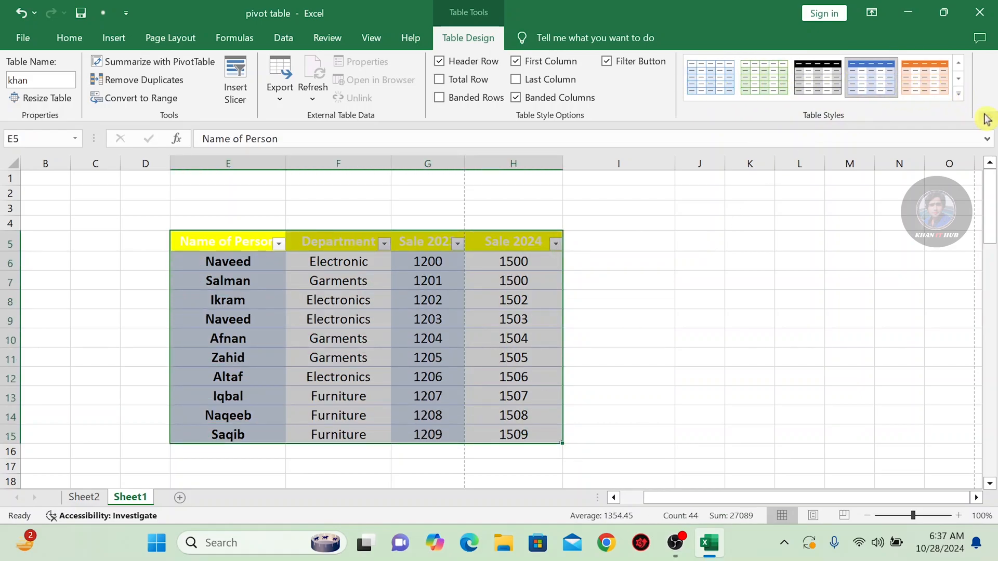
{"action": "left_click", "coordinate": [961, 98]}
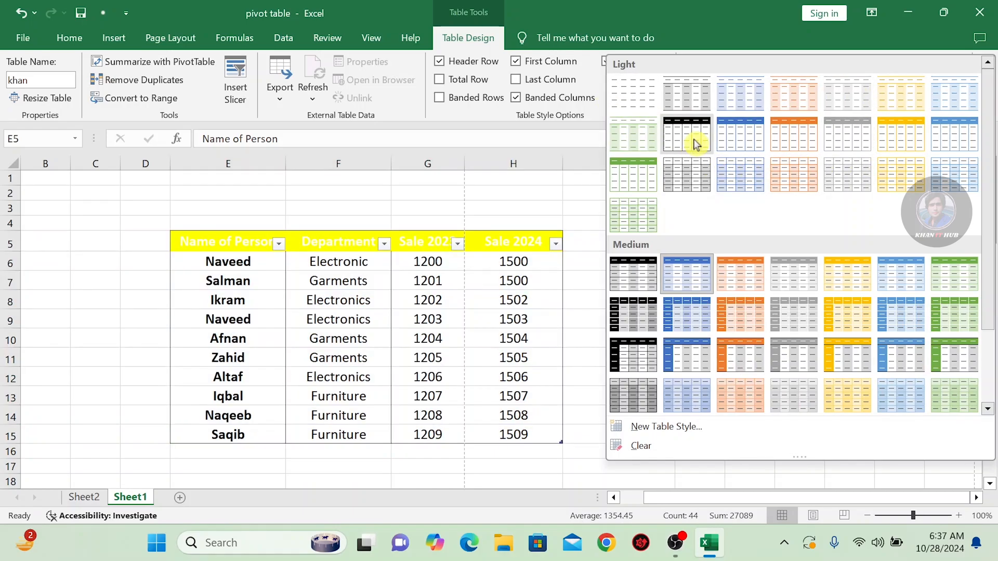
{"action": "left_click", "coordinate": [646, 317]}
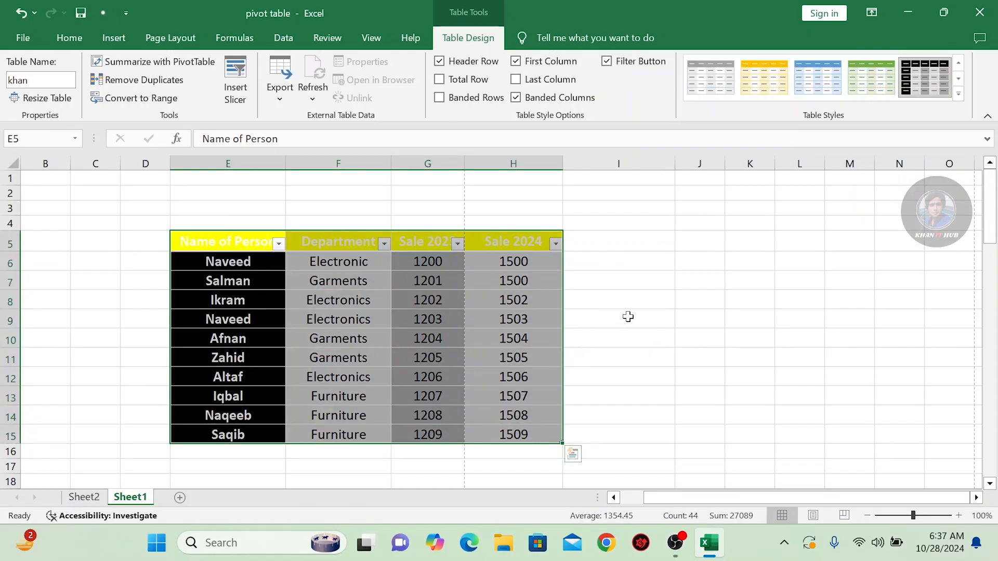
{"action": "left_click", "coordinate": [628, 318]}
{"action": "left_click", "coordinate": [305, 319]}
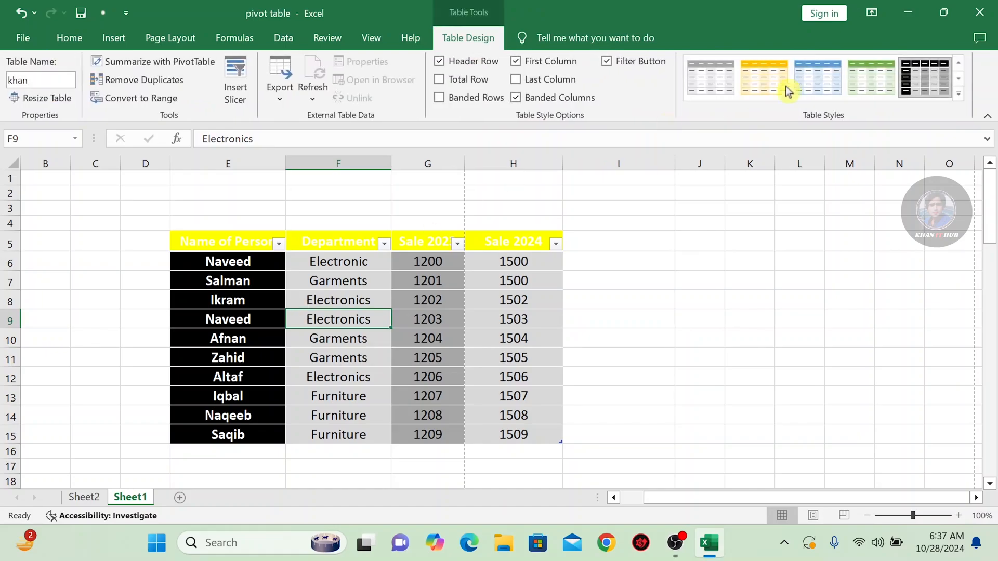
Try the gold and light blue Medium table styles and the Light style with a green header on the sales table in turn
{"action": "left_click", "coordinate": [764, 78]}
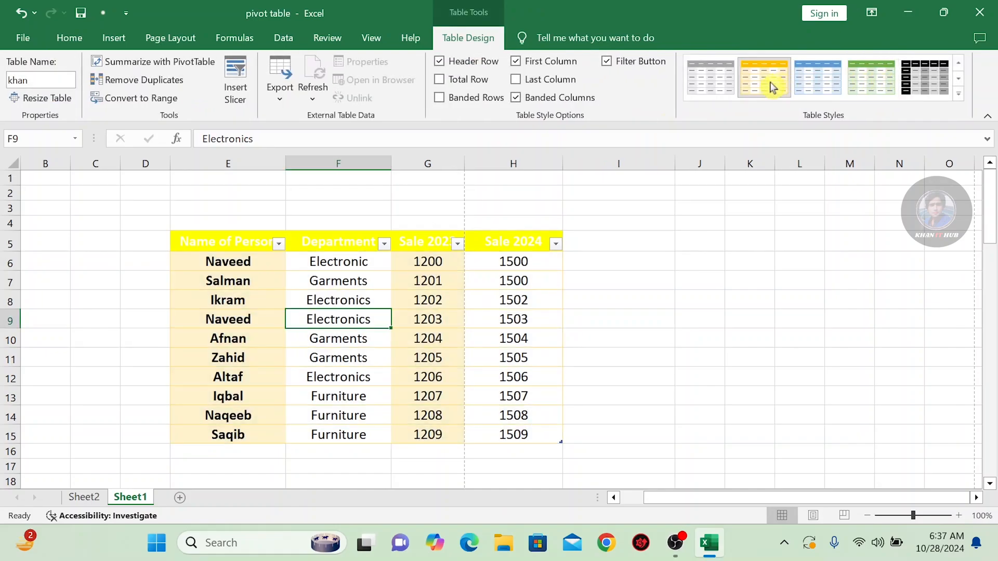
{"action": "left_click_drag", "start_coordinate": [262, 243], "coordinate": [513, 436]}
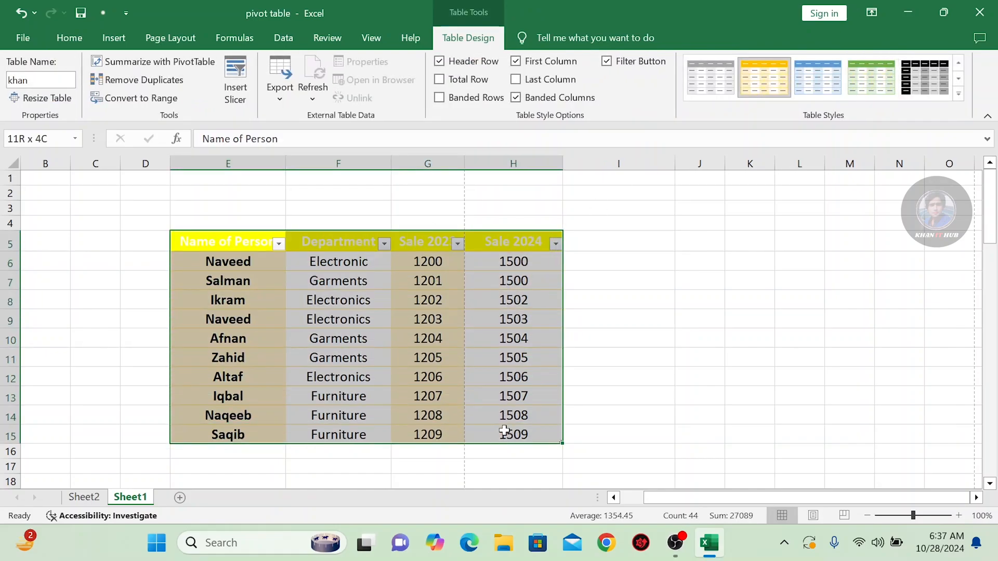
{"action": "left_click", "coordinate": [811, 83]}
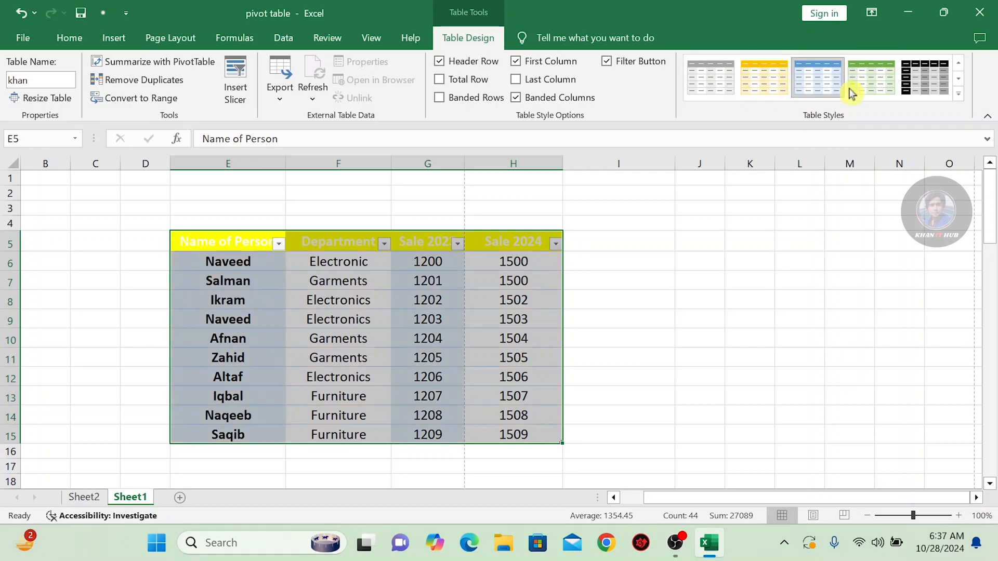
{"action": "left_click", "coordinate": [957, 95]}
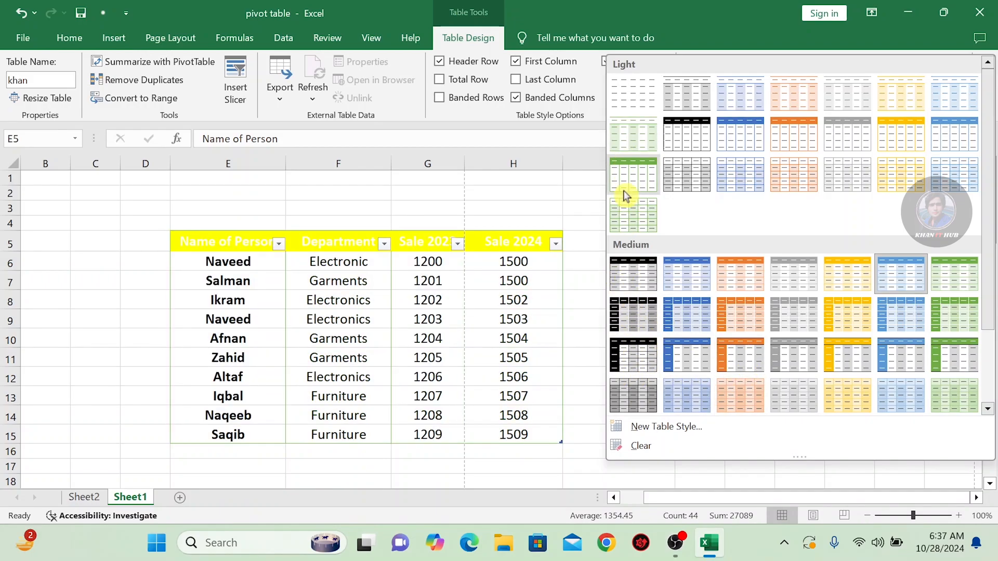
{"action": "left_click", "coordinate": [625, 174]}
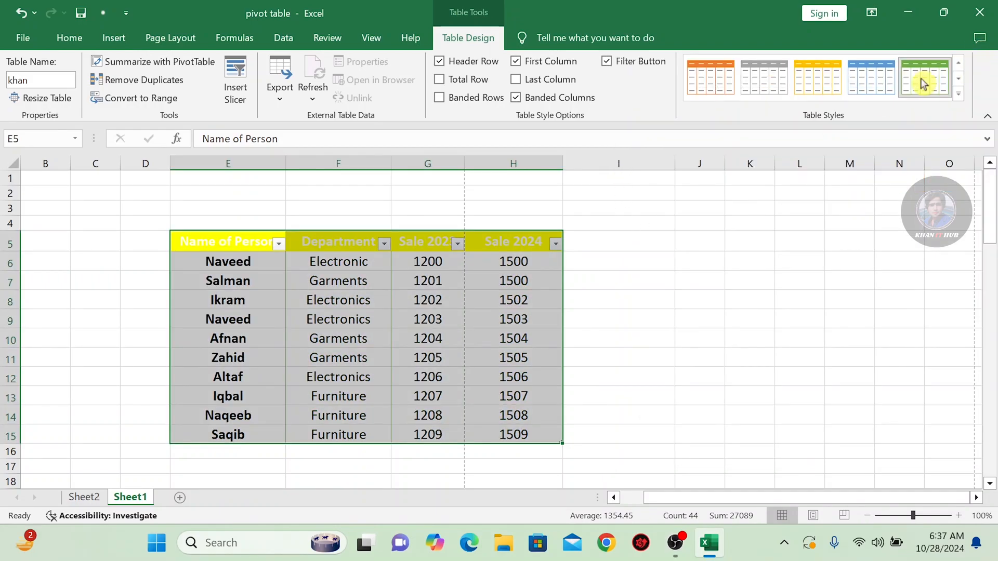
Apply the Light table style with a black header and thin black borders to the sales table
{"action": "left_click", "coordinate": [958, 93]}
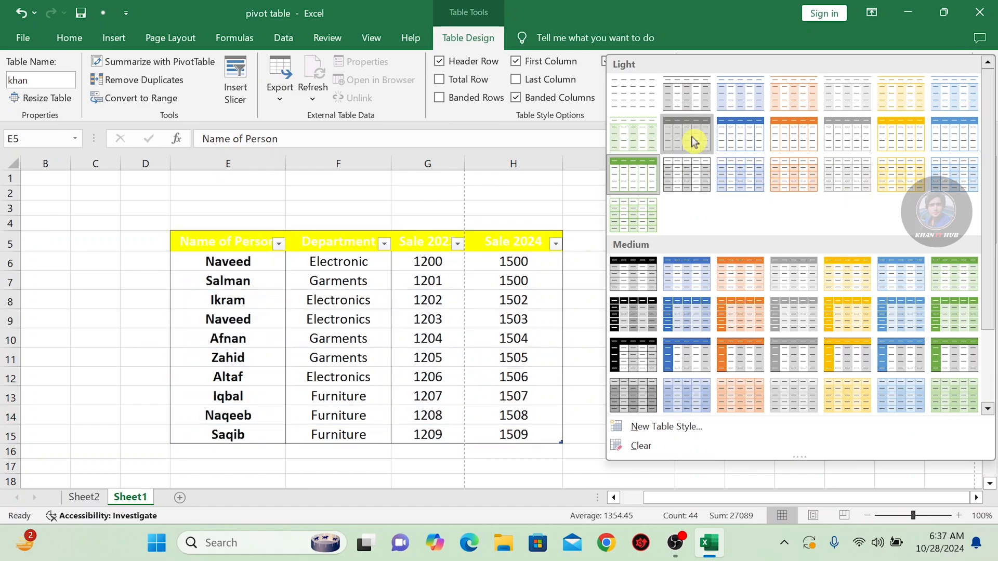
{"action": "left_click", "coordinate": [693, 138]}
{"action": "left_click", "coordinate": [613, 278]}
{"action": "left_click", "coordinate": [425, 262]}
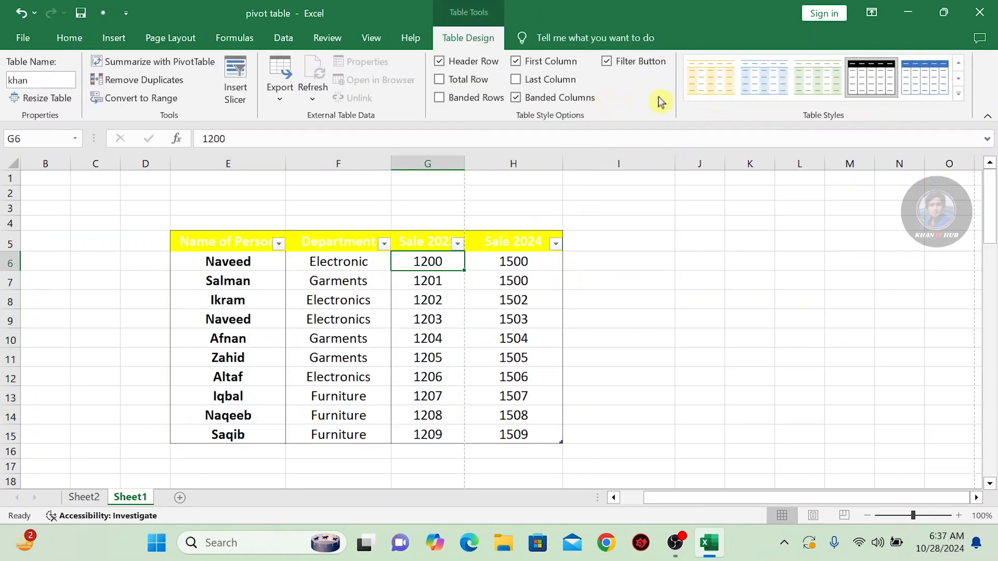